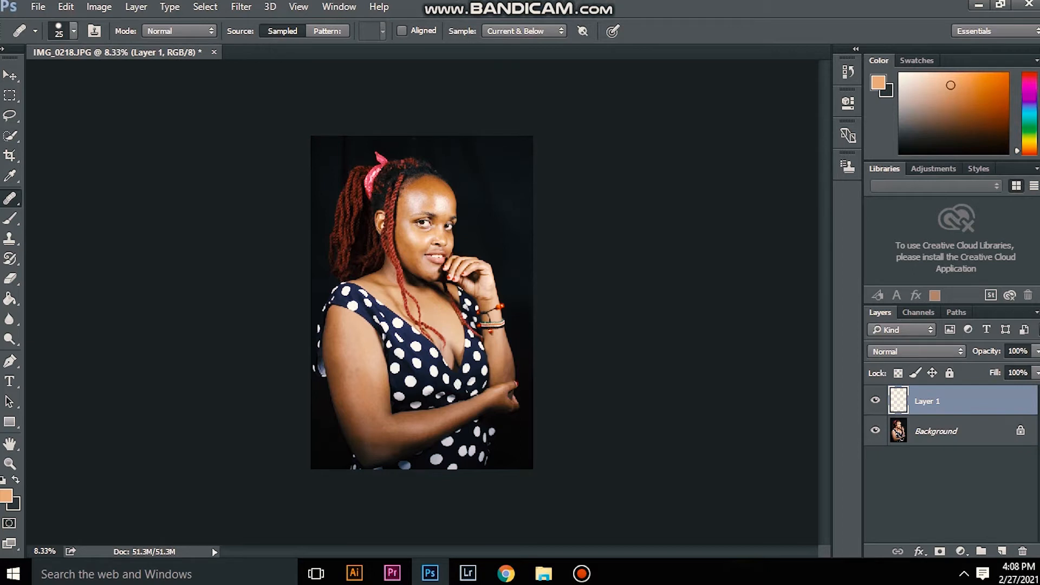
# Step: Rename Layer 1 as "blemishes"
pyautogui.doubleClick(928, 403)
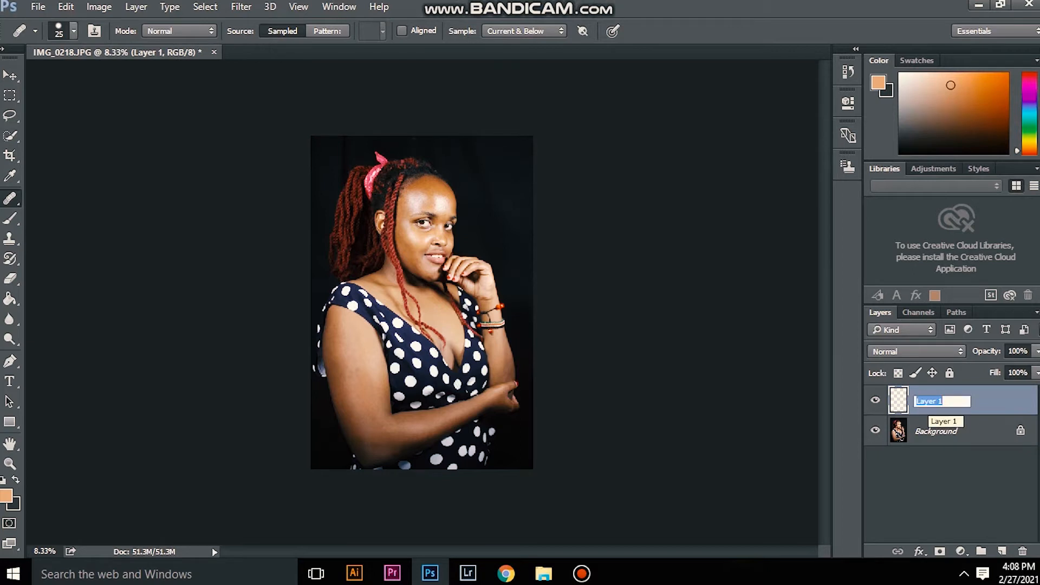
pyautogui.write('blemi')
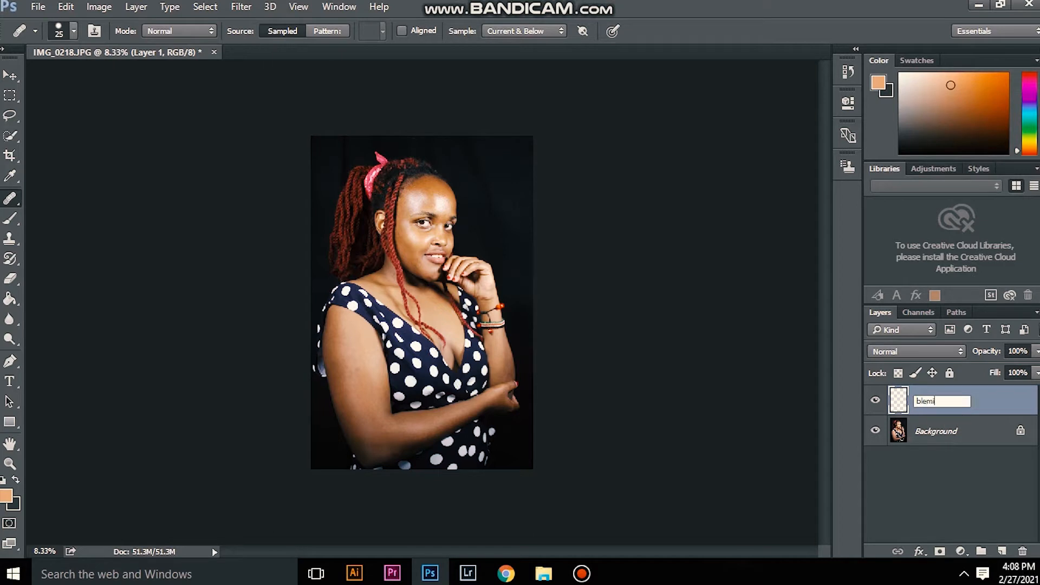
pyautogui.write('shes')
pyautogui.press('Return')
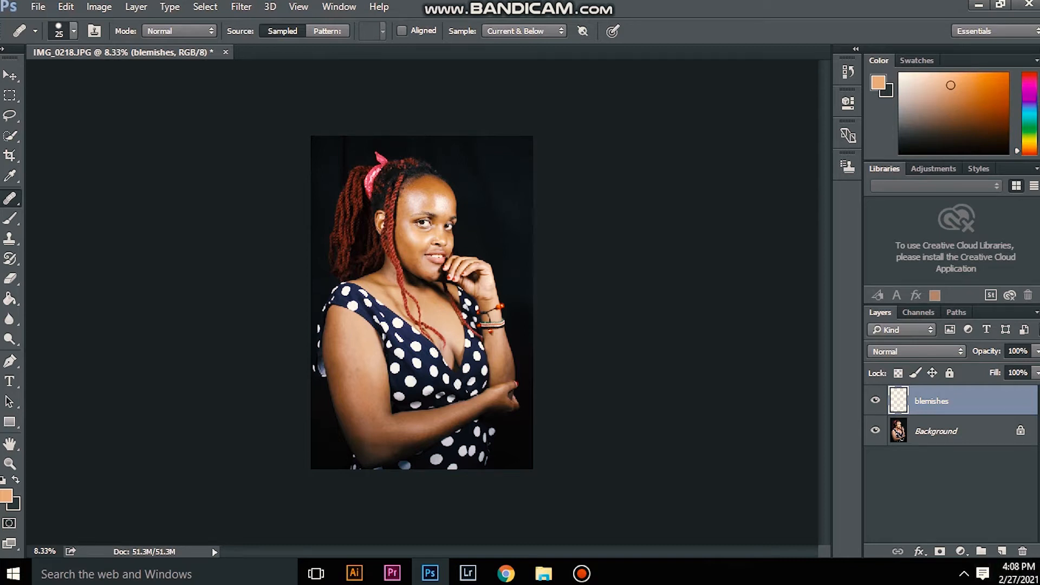
# Step: Examine the skin on the forehead, cheeks and chin up close for spots and blemishes
pyautogui.scroll(5, 413, 260)
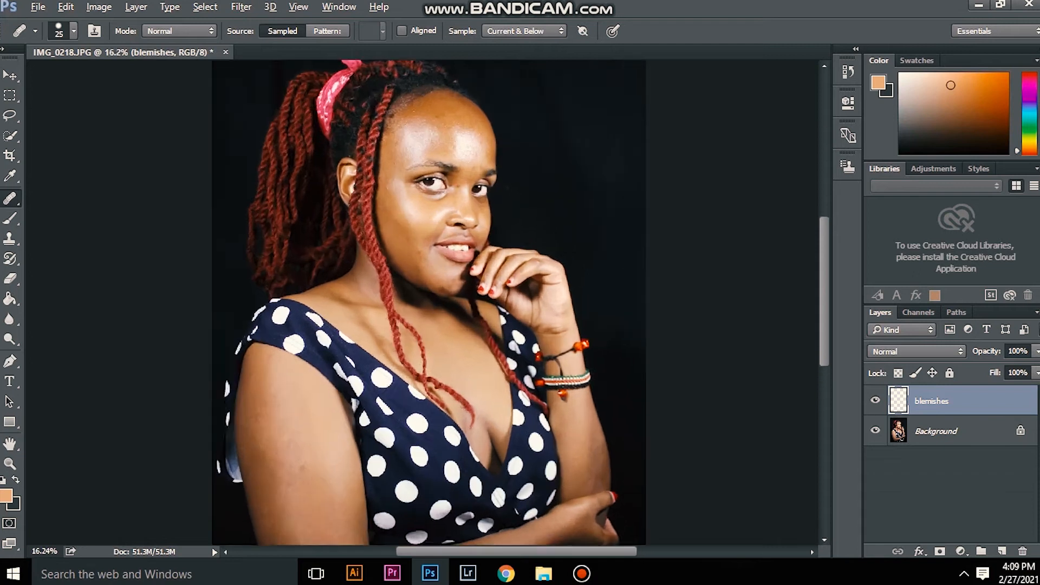
pyautogui.scroll(5, 410, 216)
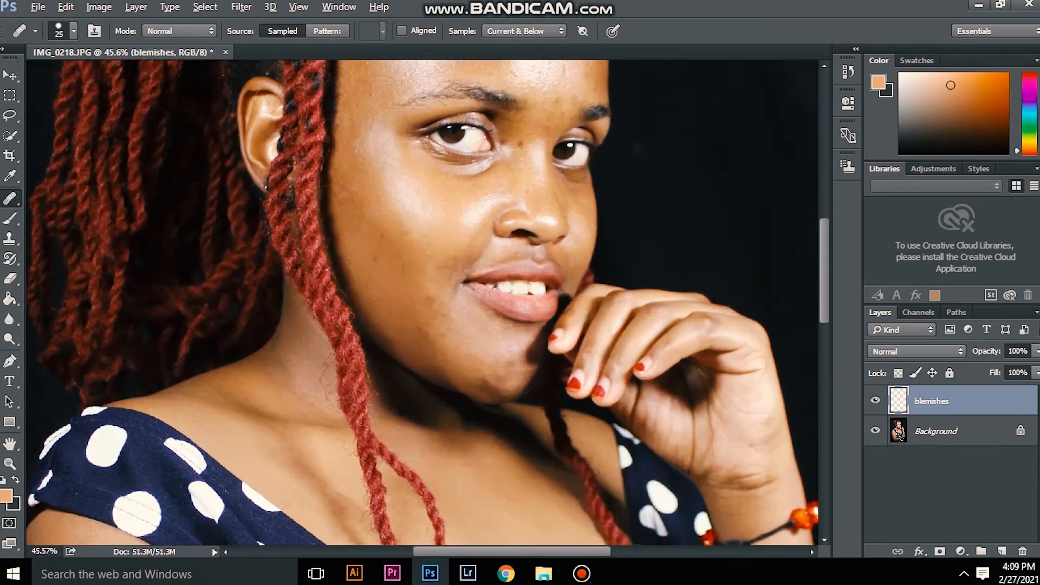
pyautogui.scroll(5, 421, 302)
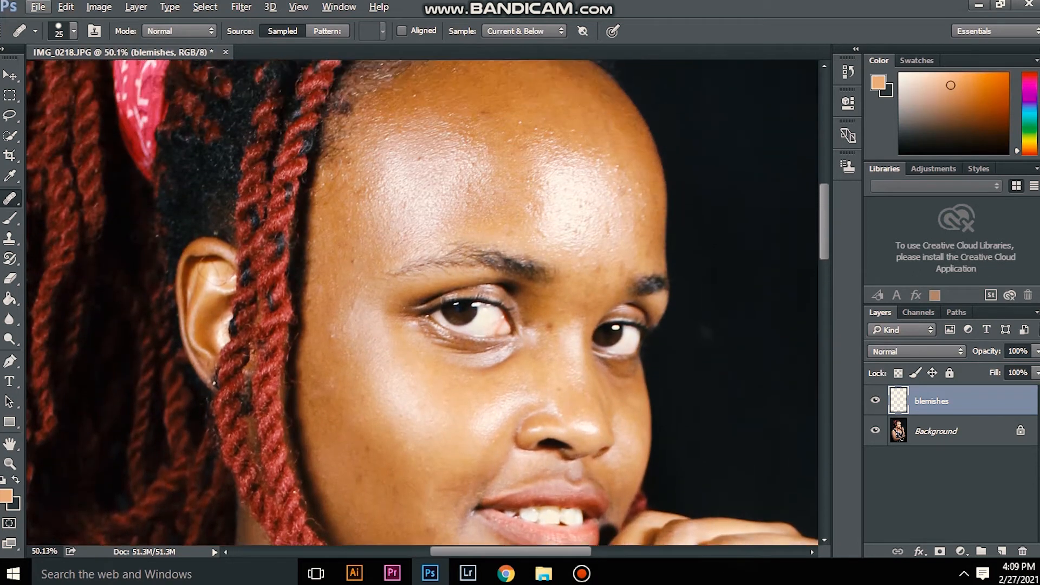
pyautogui.scroll(2, 422, 302)
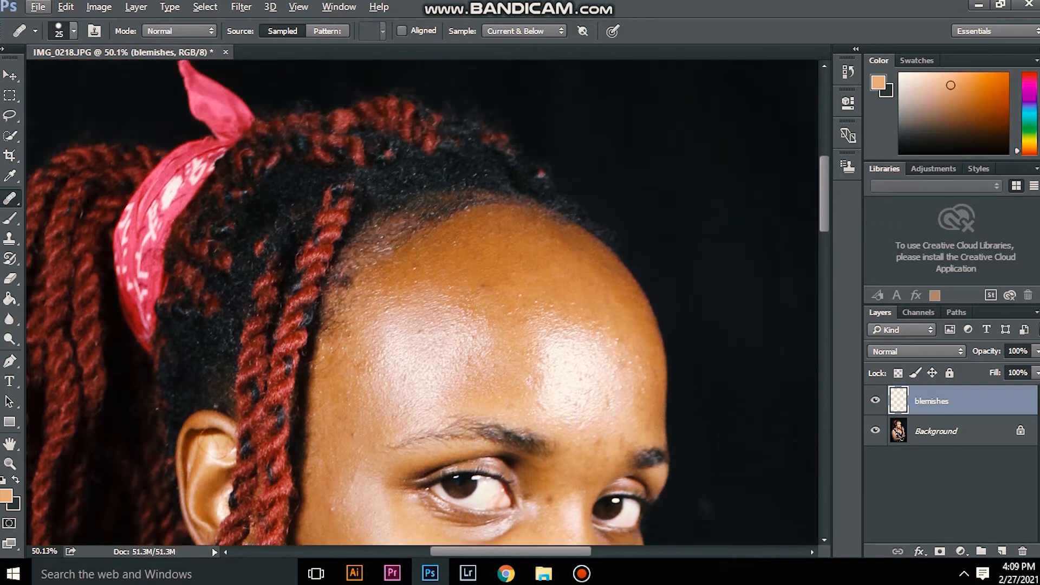
pyautogui.scroll(-4, 421, 303)
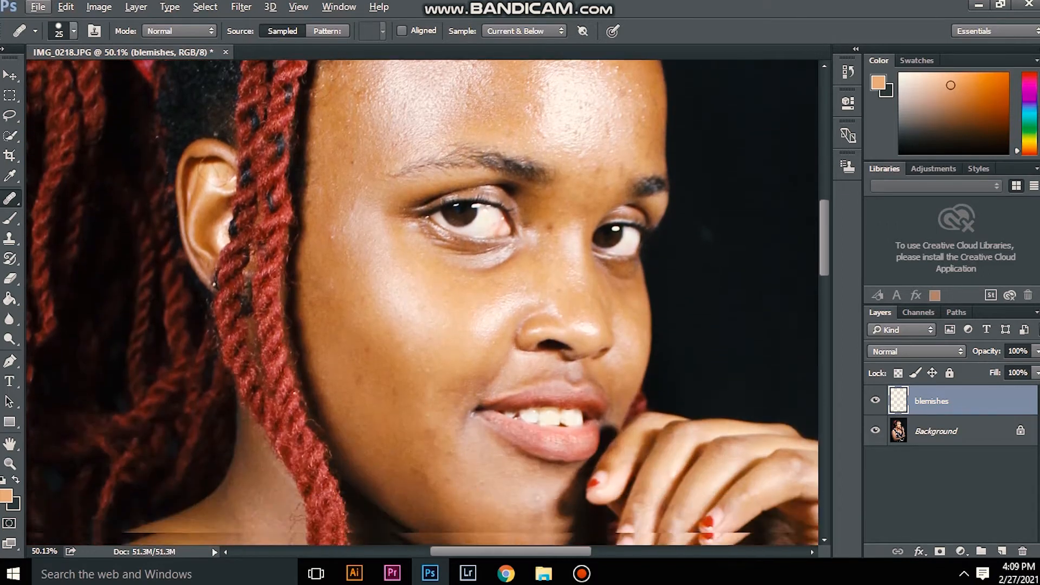
pyautogui.scroll(3, 422, 302)
pyautogui.scroll(-1, 422, 302)
pyautogui.scroll(-3, 421, 302)
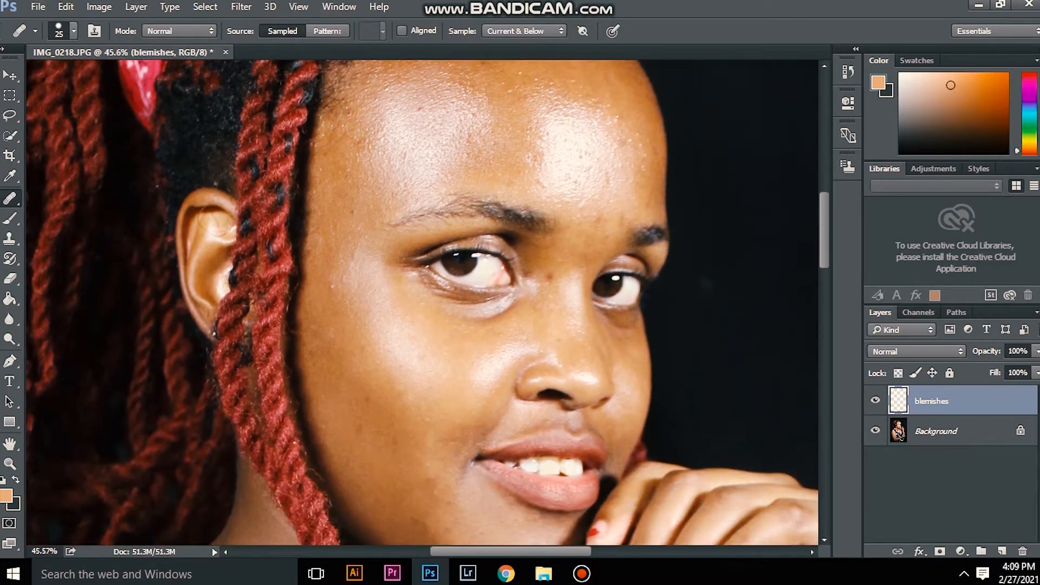
pyautogui.scroll(2, 421, 302)
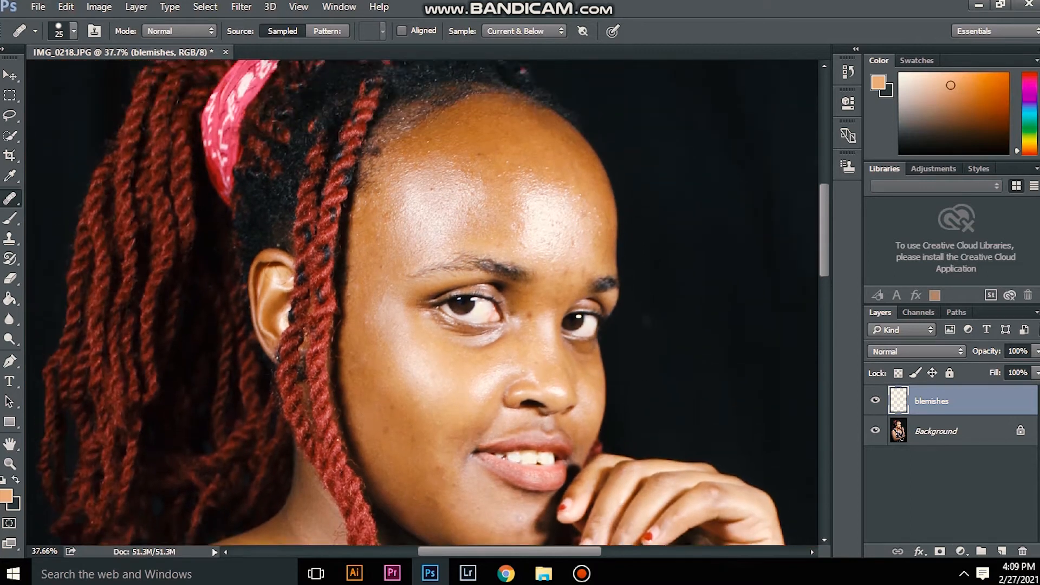
pyautogui.scroll(4, 421, 302)
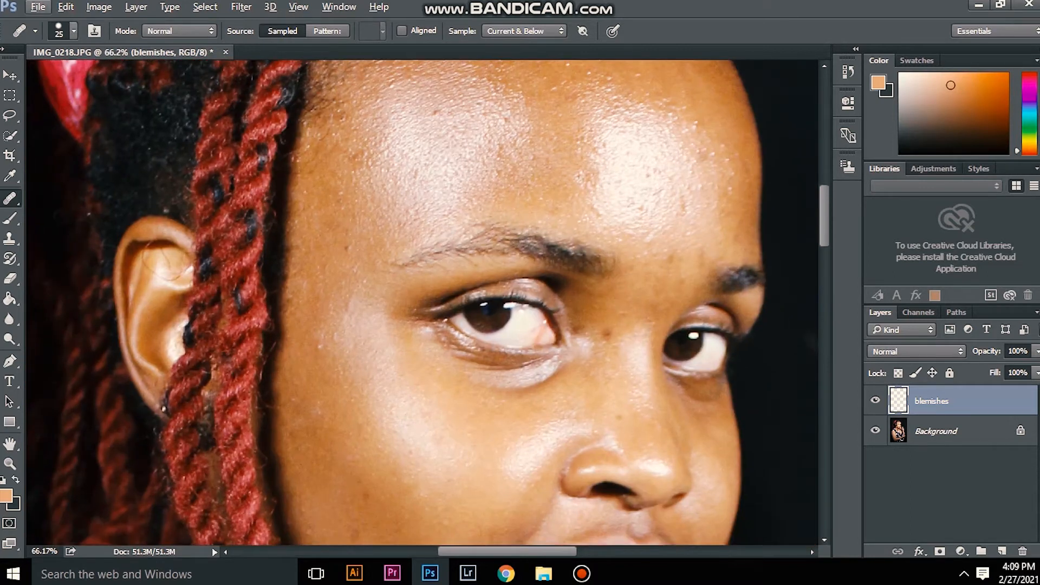
pyautogui.click(10, 176)
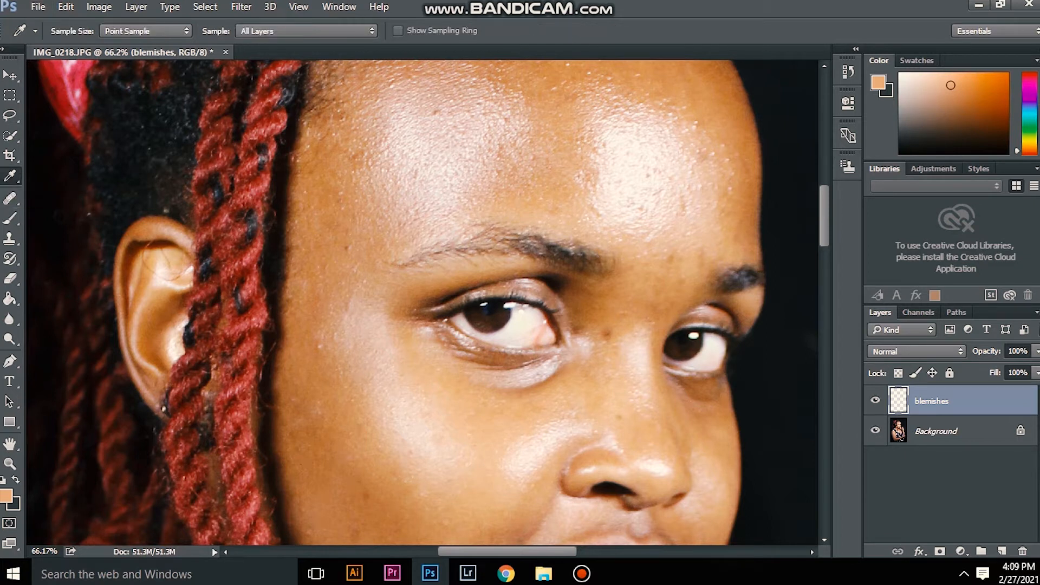
pyautogui.click(145, 30)
pyautogui.click(145, 31)
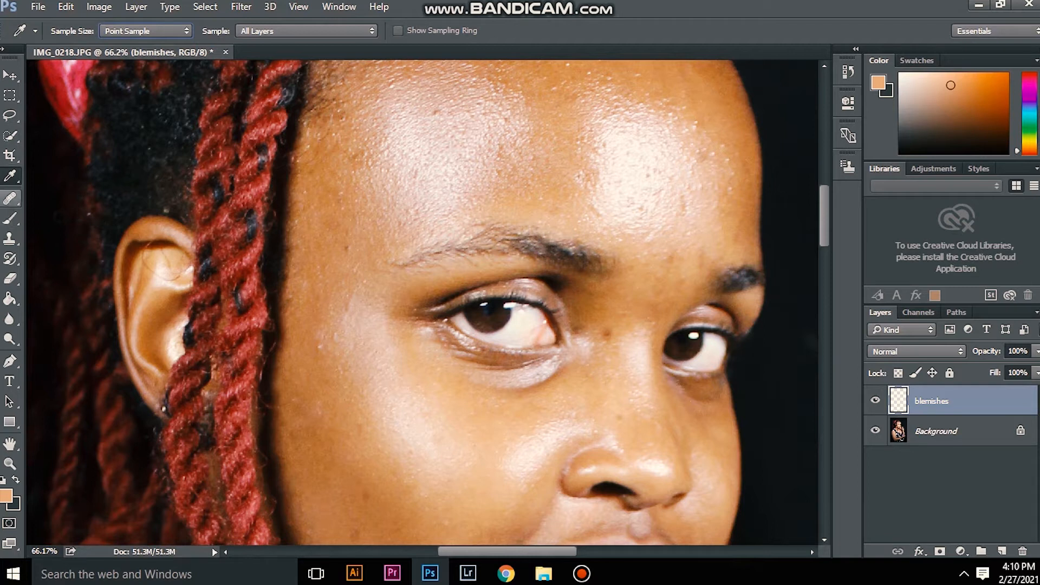
# Step: Heal the dark spots on the cheek between the braids and the nose with the Healing Brush on the blemishes layer
pyautogui.click(10, 198)
pyautogui.click(10, 199)
pyautogui.scroll(-5, 422, 304)
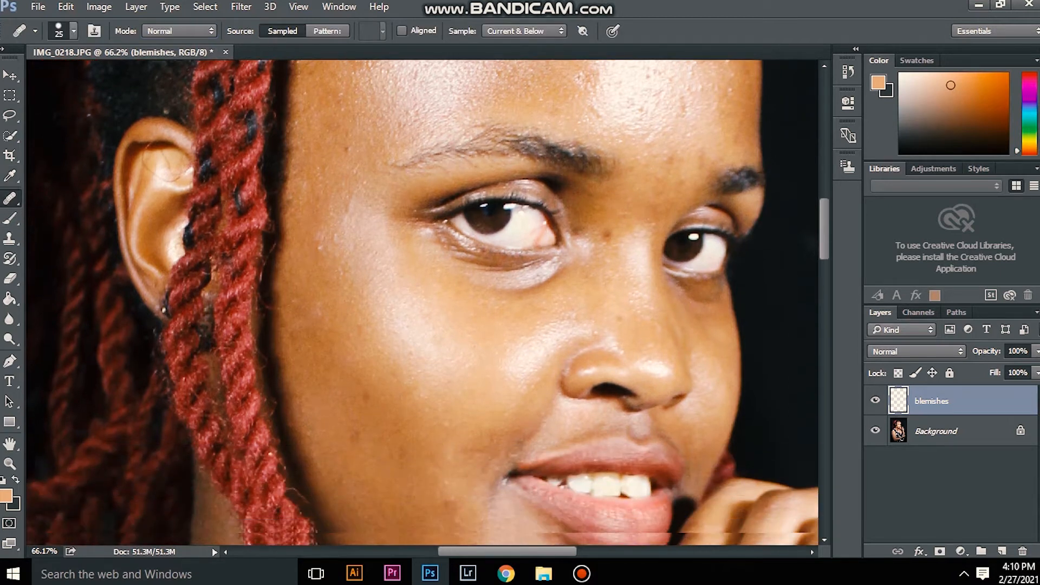
pyautogui.scroll(-2, 423, 304)
pyautogui.scroll(3, 423, 303)
pyautogui.scroll(-2, 423, 303)
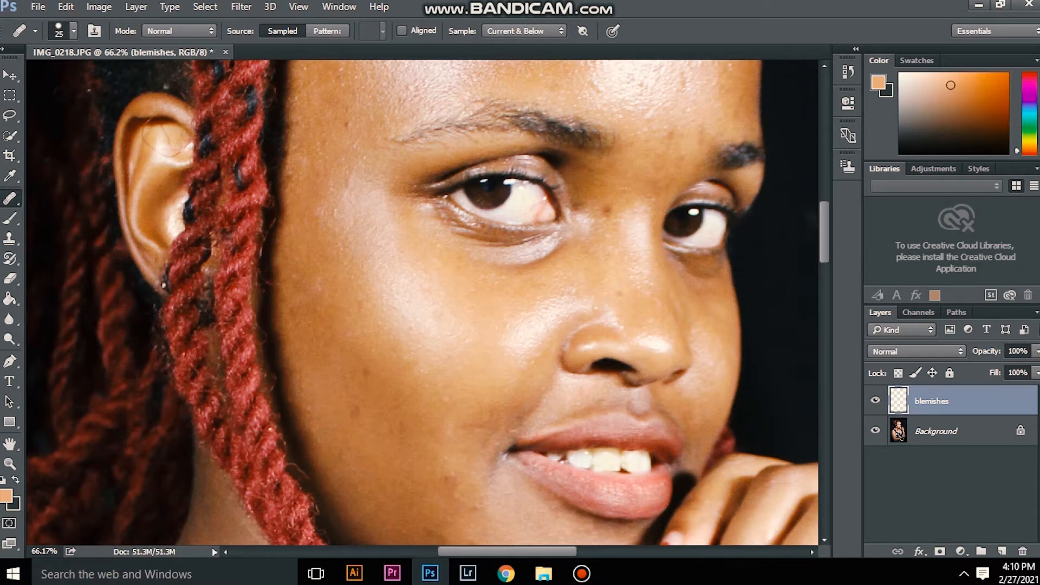
pyautogui.click(337, 293)
pyautogui.click(364, 320)
pyautogui.click(367, 364)
pyautogui.click(342, 284)
pyautogui.click(329, 233)
pyautogui.click(334, 214)
pyautogui.click(335, 211)
pyautogui.click(372, 267)
pyautogui.click(316, 319)
pyautogui.click(323, 291)
pyautogui.click(353, 325)
pyautogui.click(358, 329)
# Step: Heal the spots on the temple and upper cheek between the braids and the eye with the Healing Brush
pyautogui.scroll(5, 357, 329)
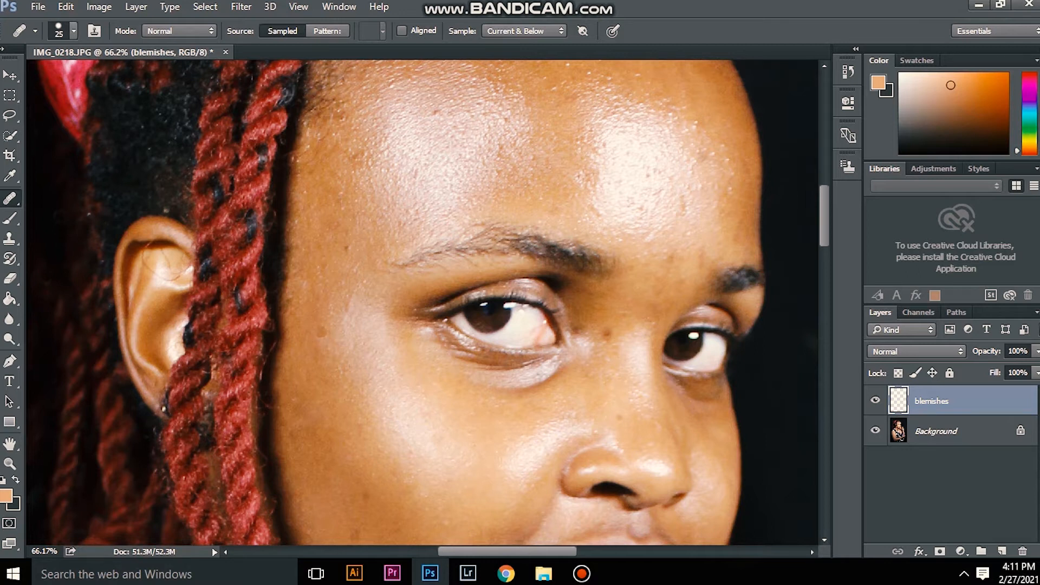
pyautogui.click(321, 332)
pyautogui.keyDown('alt'); pyautogui.click(339, 293); pyautogui.keyUp('alt')
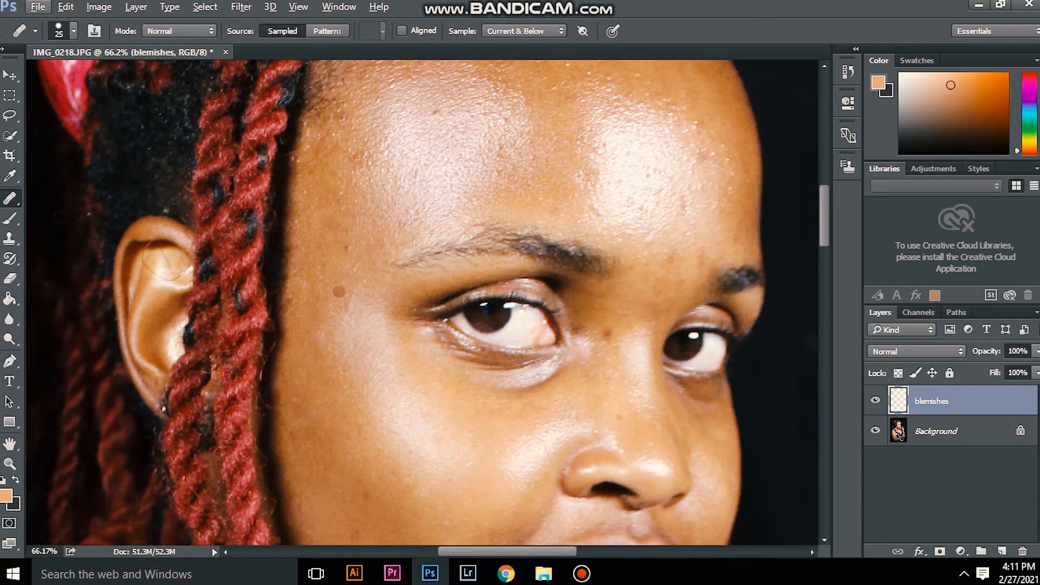
pyautogui.click(345, 249)
pyautogui.click(304, 285)
pyautogui.click(302, 285)
pyautogui.click(318, 270)
pyautogui.click(323, 281)
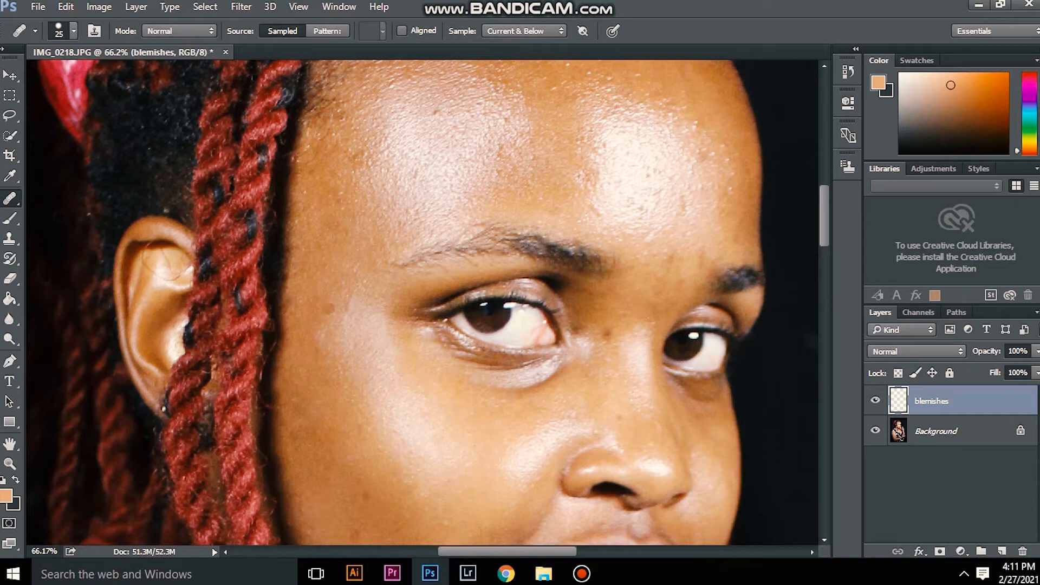
pyautogui.click(332, 298)
pyautogui.click(334, 312)
pyautogui.click(349, 307)
pyautogui.click(345, 320)
pyautogui.click(324, 327)
pyautogui.click(348, 274)
# Step: Examine the forehead and the whole portrait to review the retouched skin
pyautogui.scroll(2, 355, 265)
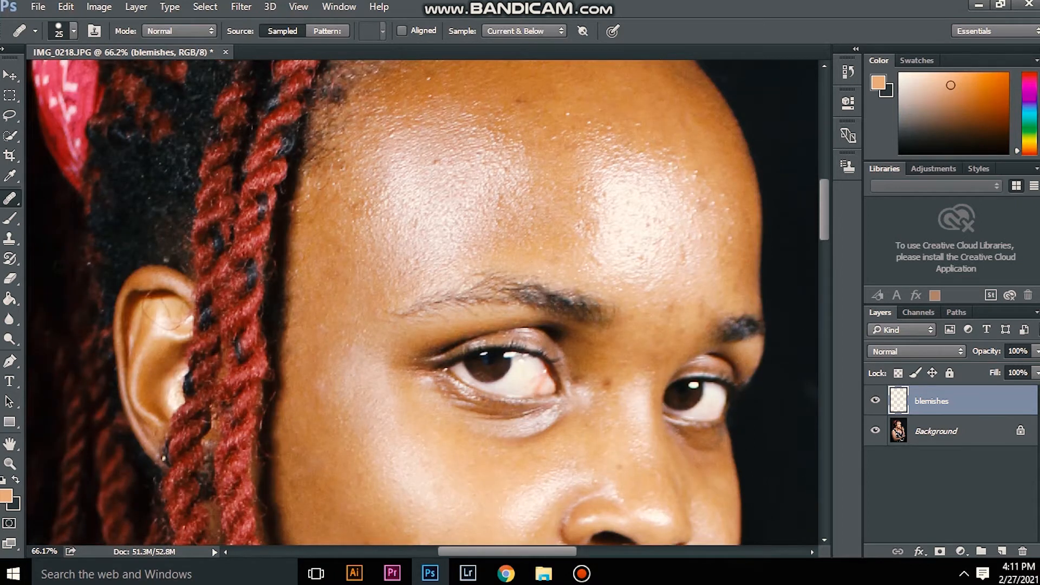
pyautogui.scroll(4, 331, 275)
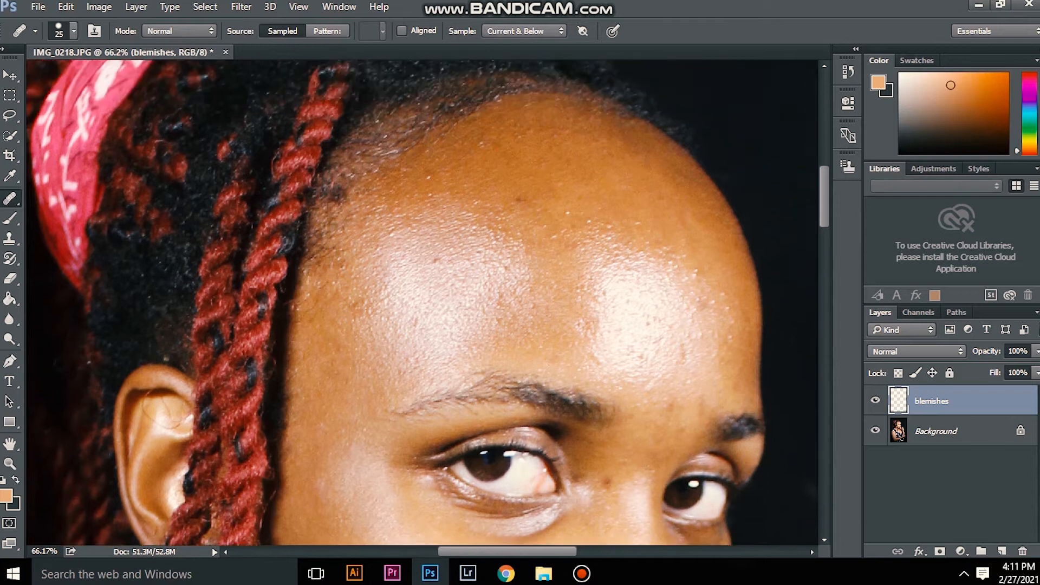
pyautogui.scroll(3, 331, 265)
pyautogui.keyDown('alt'); pyautogui.scroll(-3, 332, 266); pyautogui.keyUp('alt')
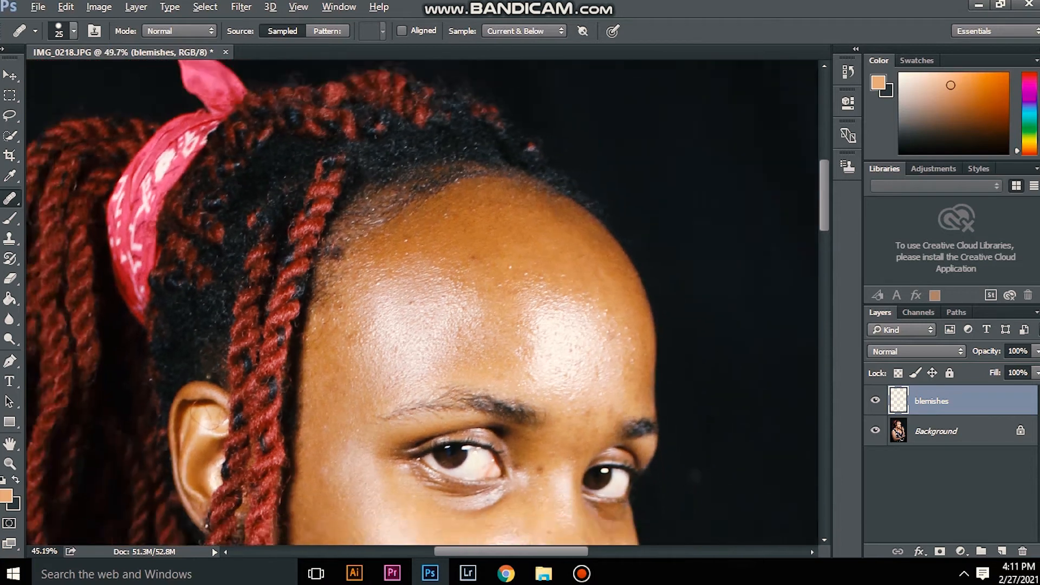
pyautogui.scroll(-3, 342, 282)
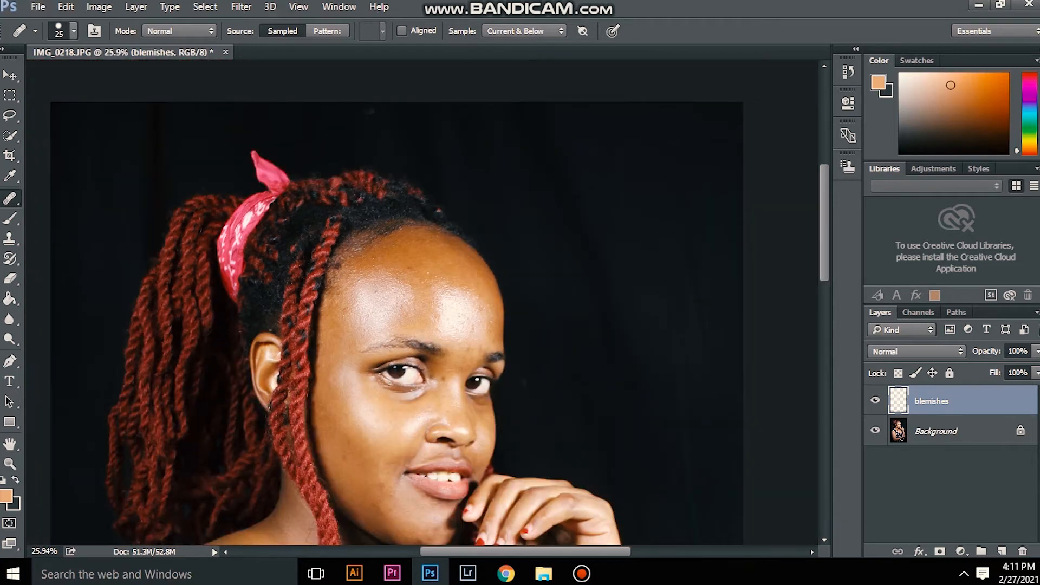
pyautogui.scroll(-2, 396, 324)
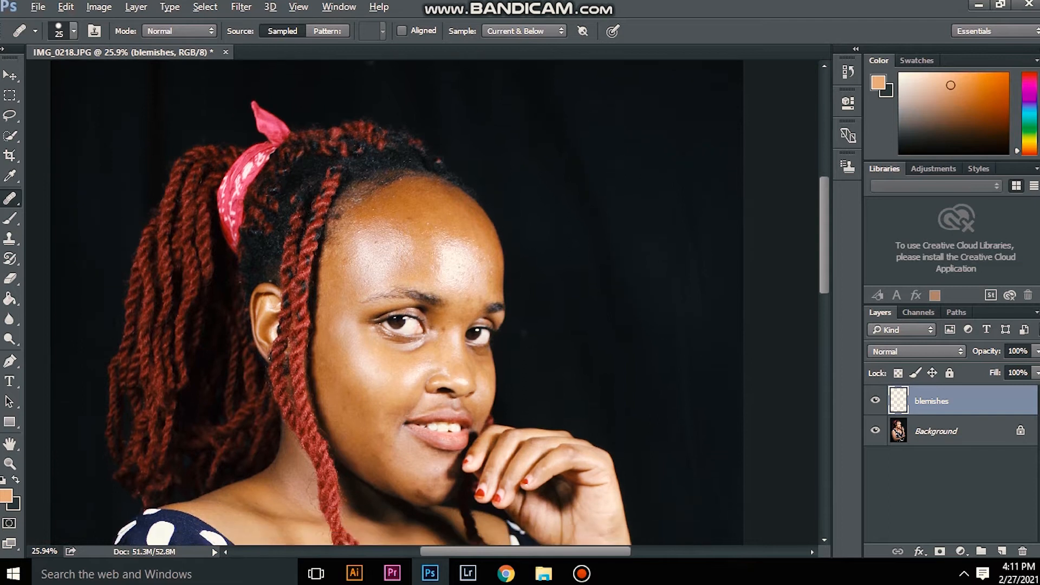
pyautogui.scroll(-4, 351, 245)
pyautogui.scroll(-3, 351, 245)
pyautogui.scroll(-1, 351, 245)
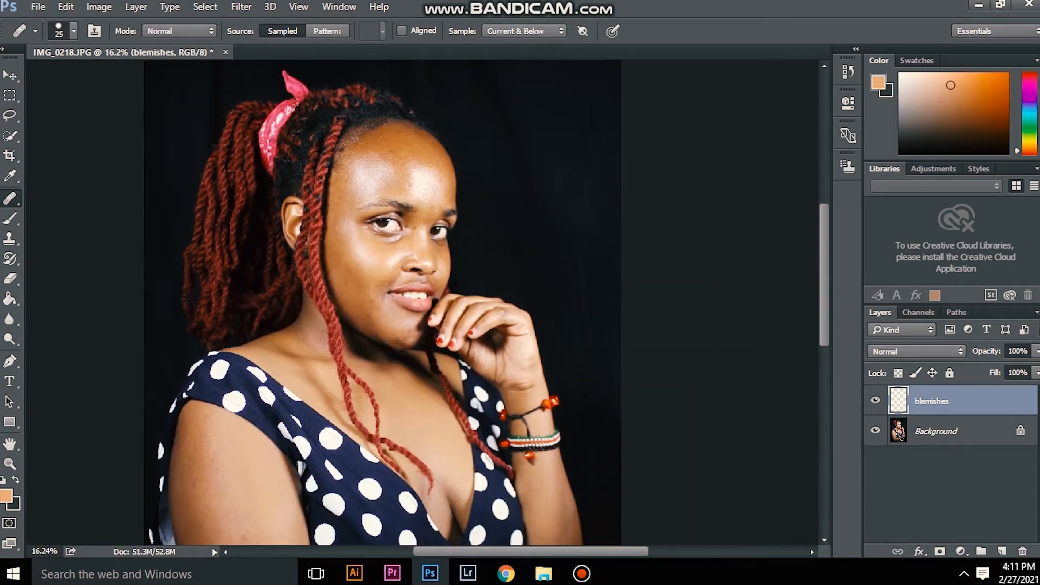
pyautogui.scroll(-2, 352, 245)
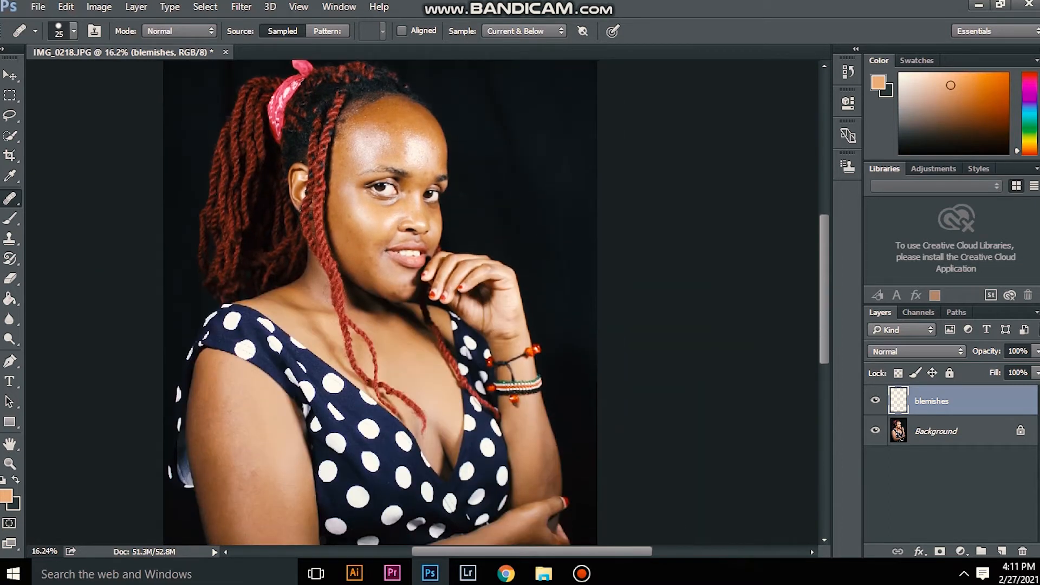
pyautogui.scroll(-4, 351, 245)
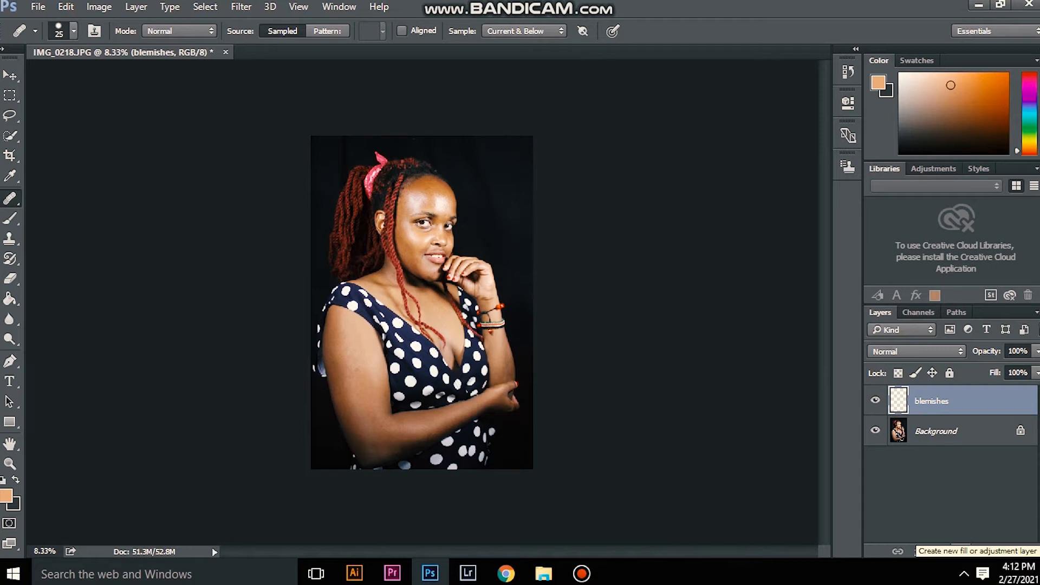
# Step: Add a Black & White adjustment layer above the blemishes layer with Reds -43, Yellows 29 and Blues 300
pyautogui.click(961, 552)
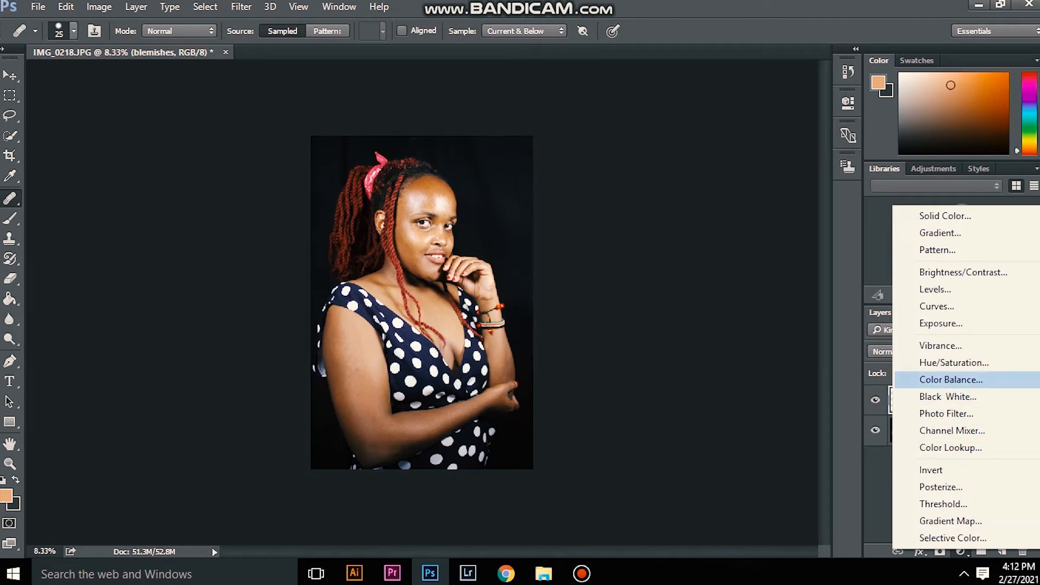
pyautogui.click(948, 397)
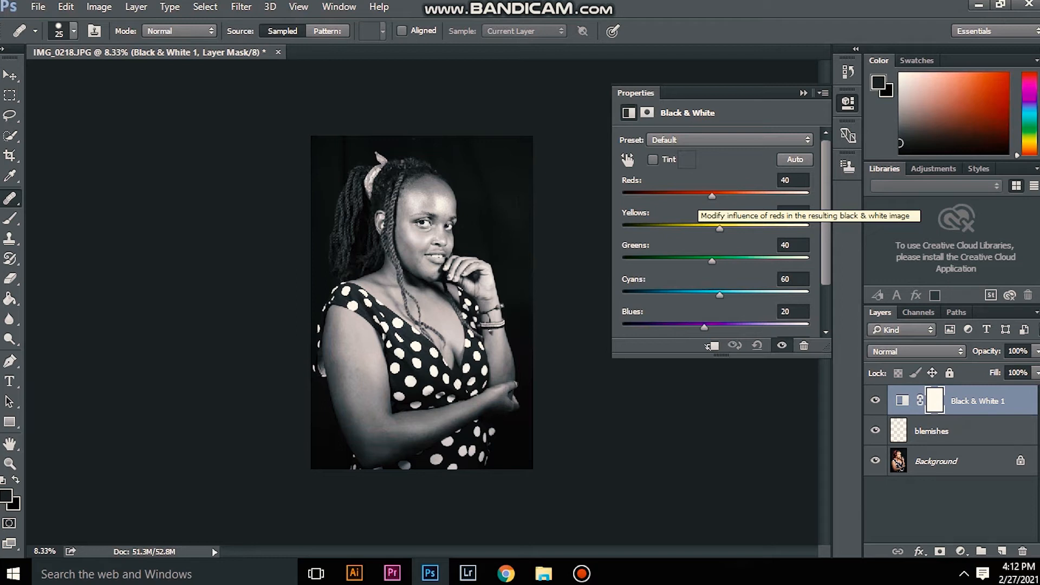
pyautogui.moveTo(712, 196); pyautogui.dragTo(681, 196)
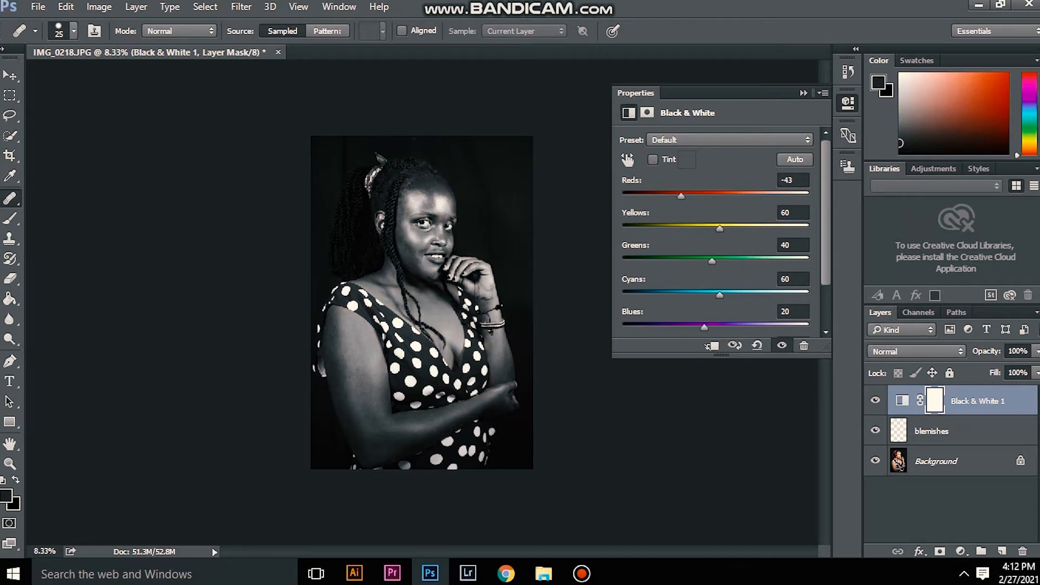
pyautogui.moveTo(720, 229); pyautogui.dragTo(708, 229)
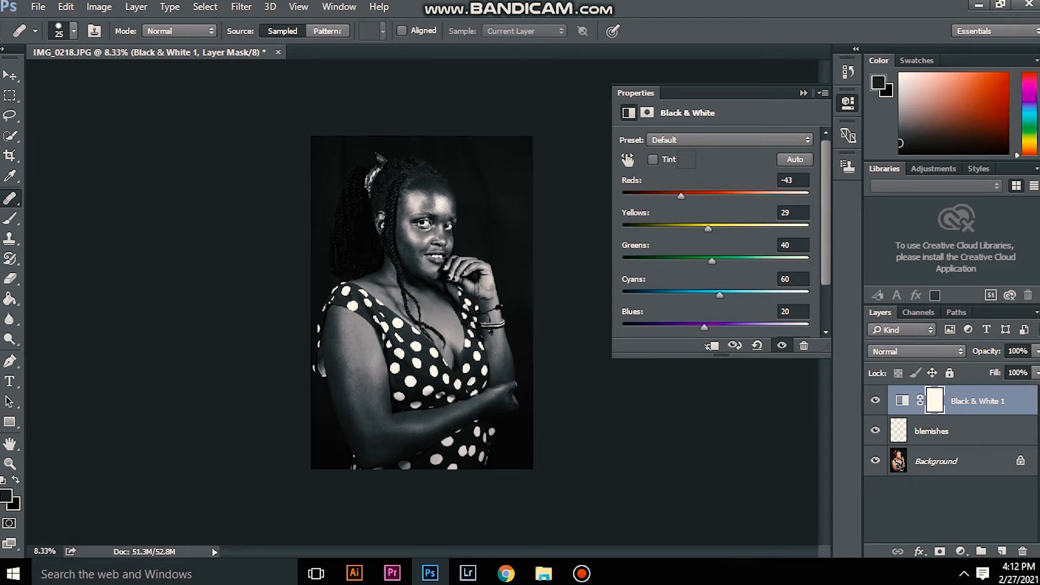
pyautogui.moveTo(704, 328); pyautogui.dragTo(809, 328)
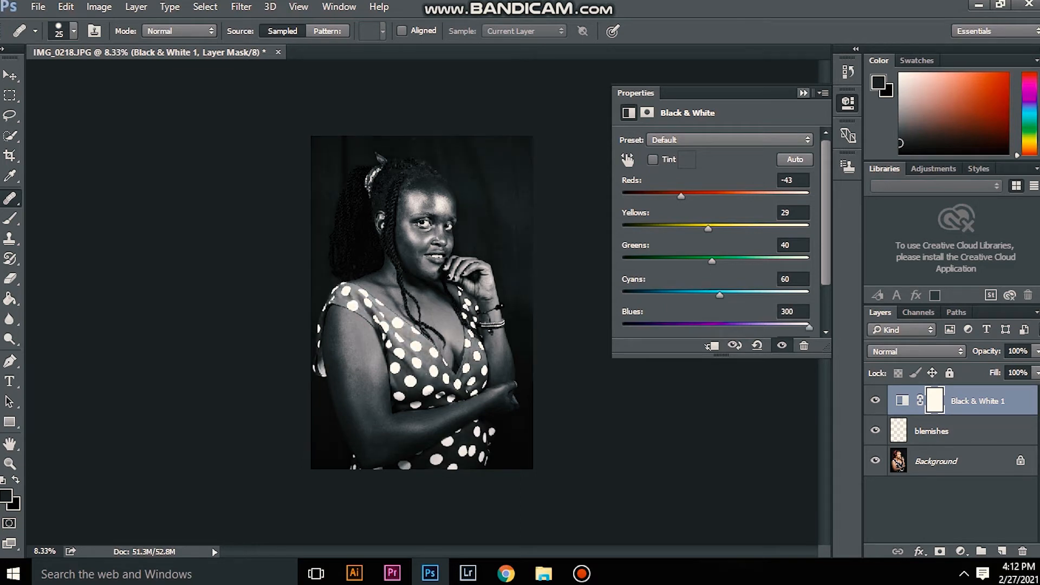
pyautogui.click(804, 92)
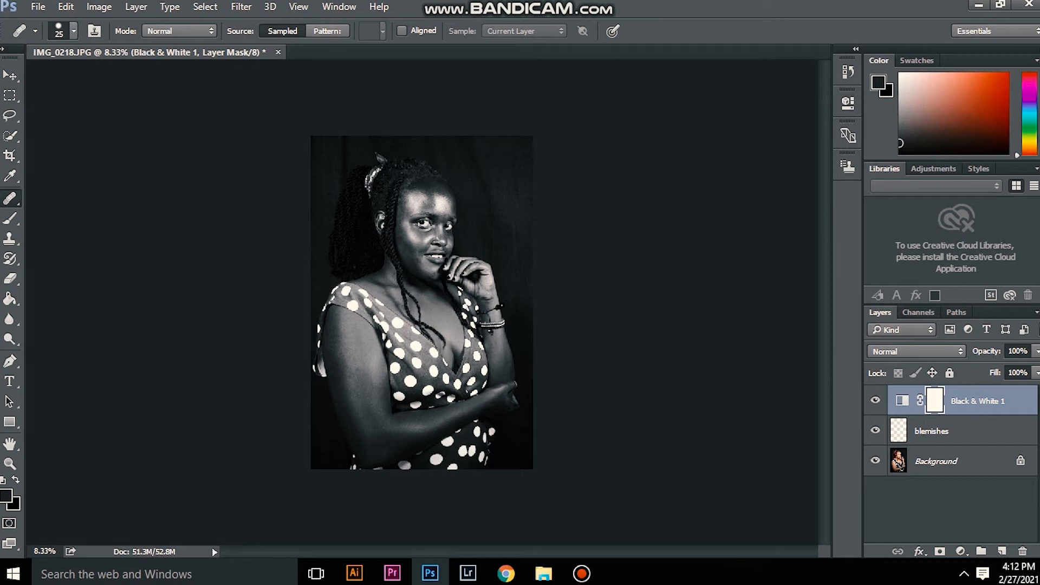
# Step: Heal the spots on the temple beside the braids, above the outer end of the eyebrow, on the blemishes layer
pyautogui.click(958, 431)
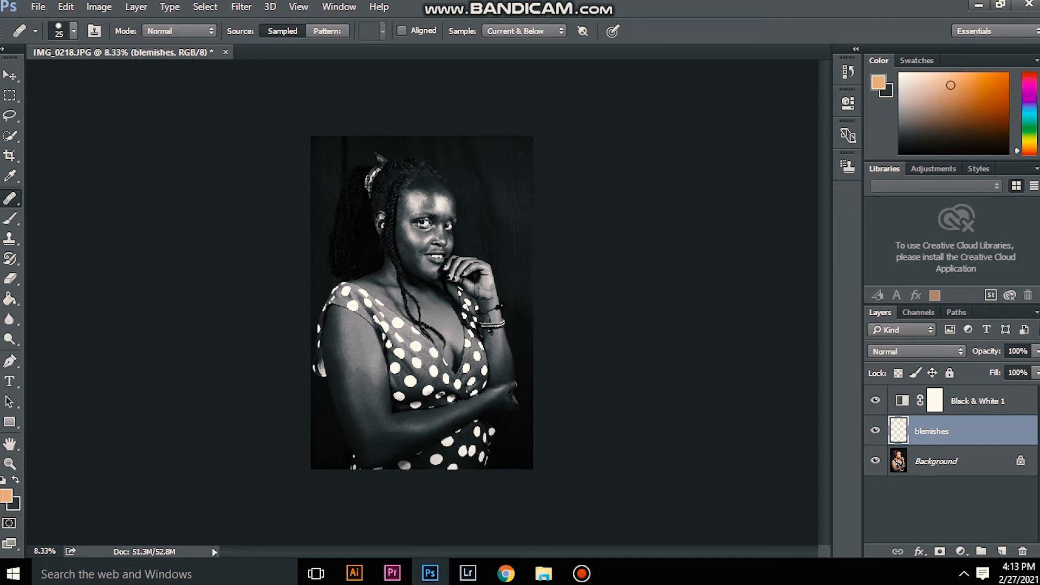
pyautogui.scroll(4, 425, 204)
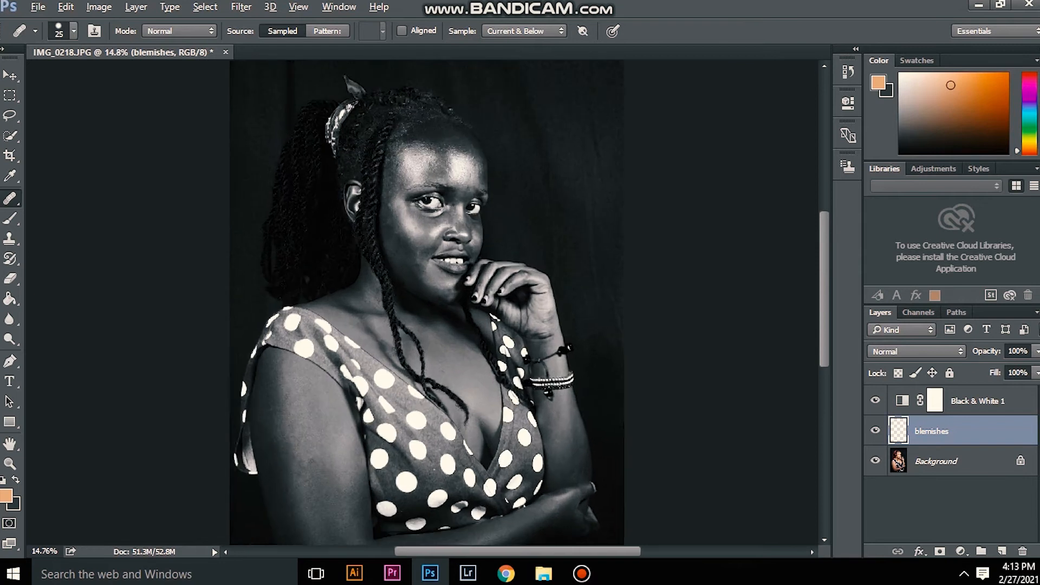
pyautogui.scroll(2, 401, 76)
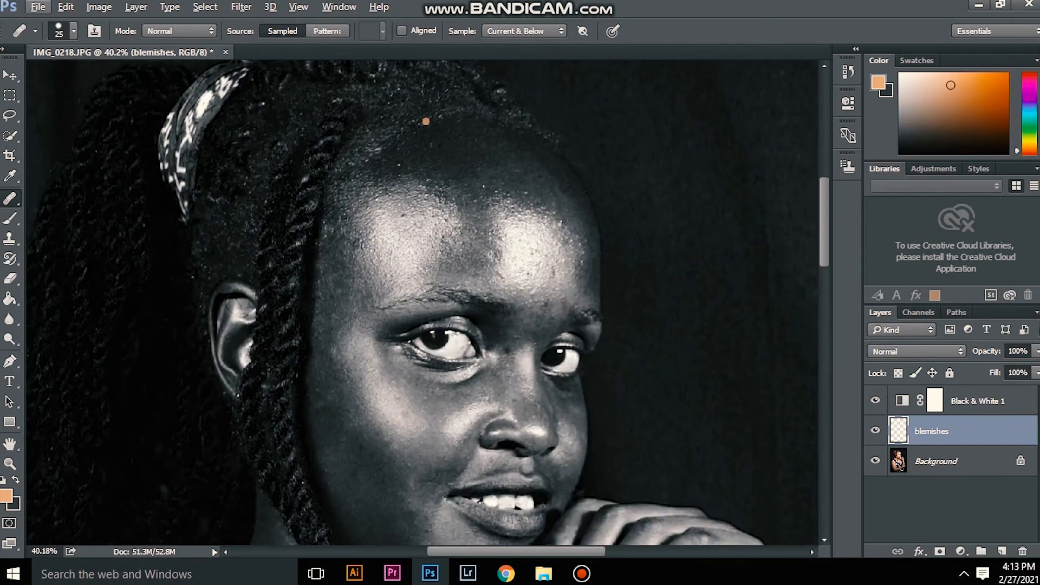
pyautogui.scroll(2, 406, 73)
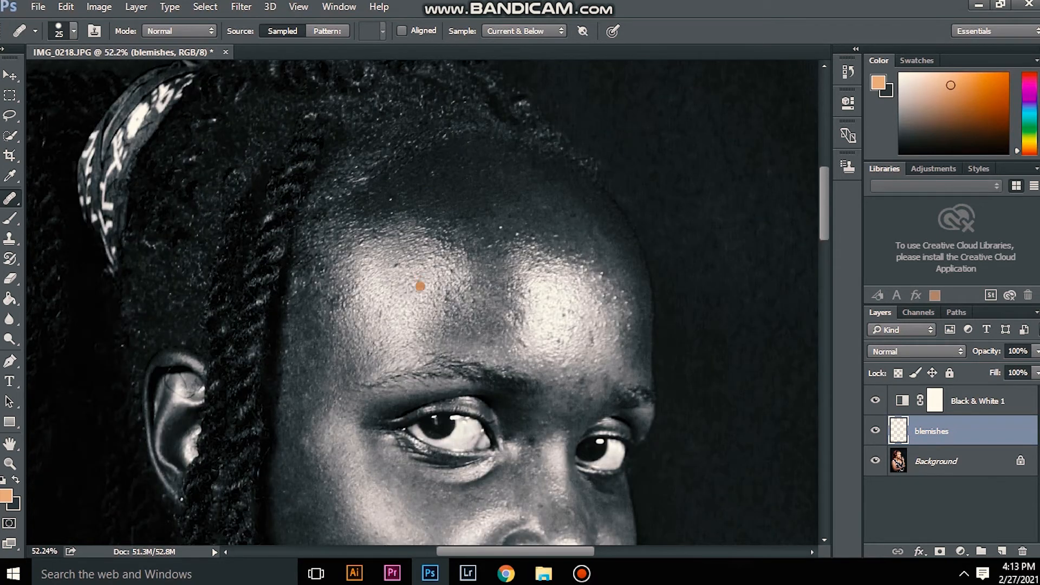
pyautogui.scroll(3, 404, 281)
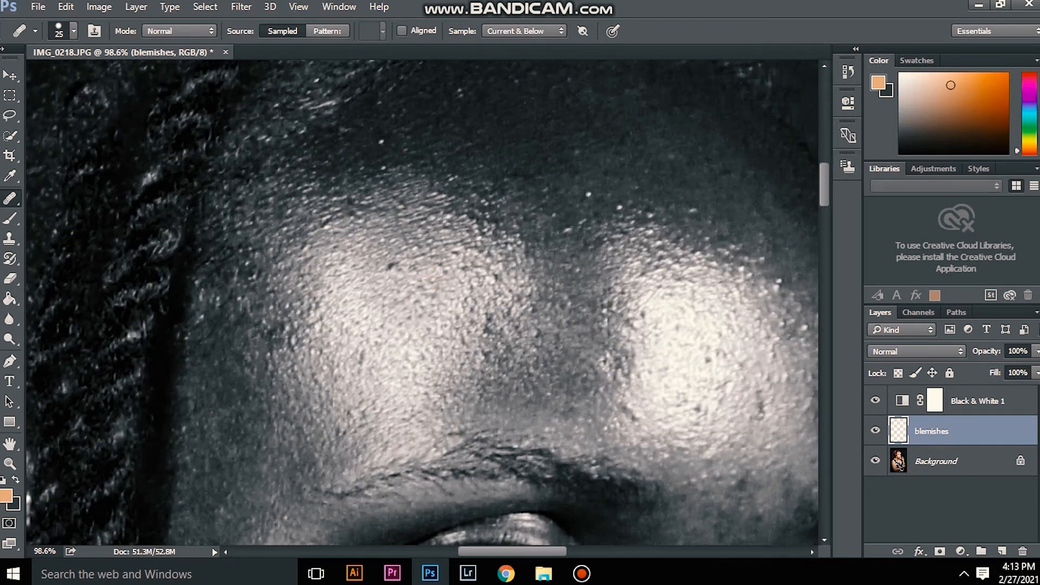
pyautogui.scroll(-1, 439, 271)
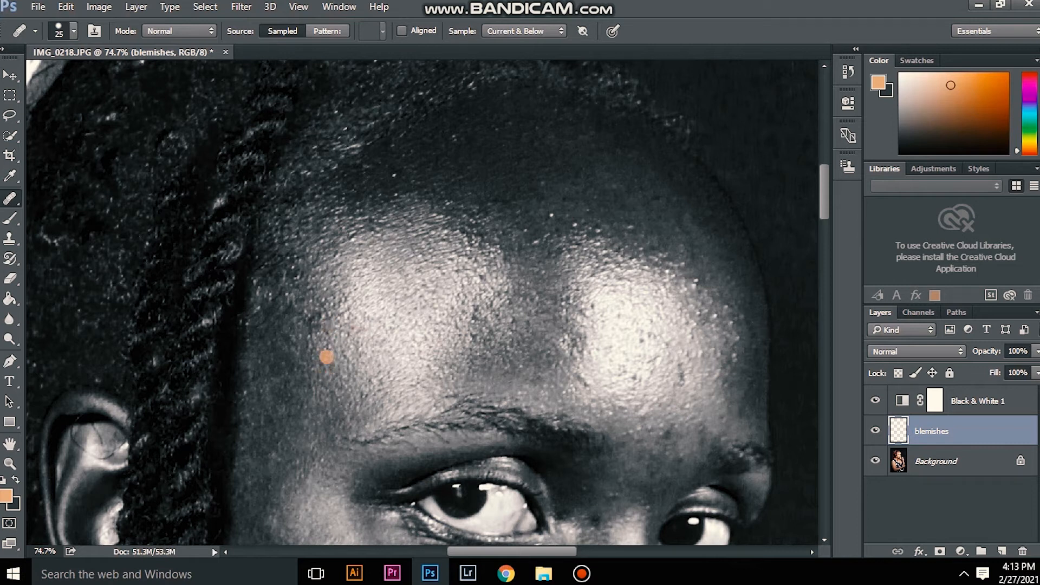
pyautogui.click(323, 362)
pyautogui.click(314, 360)
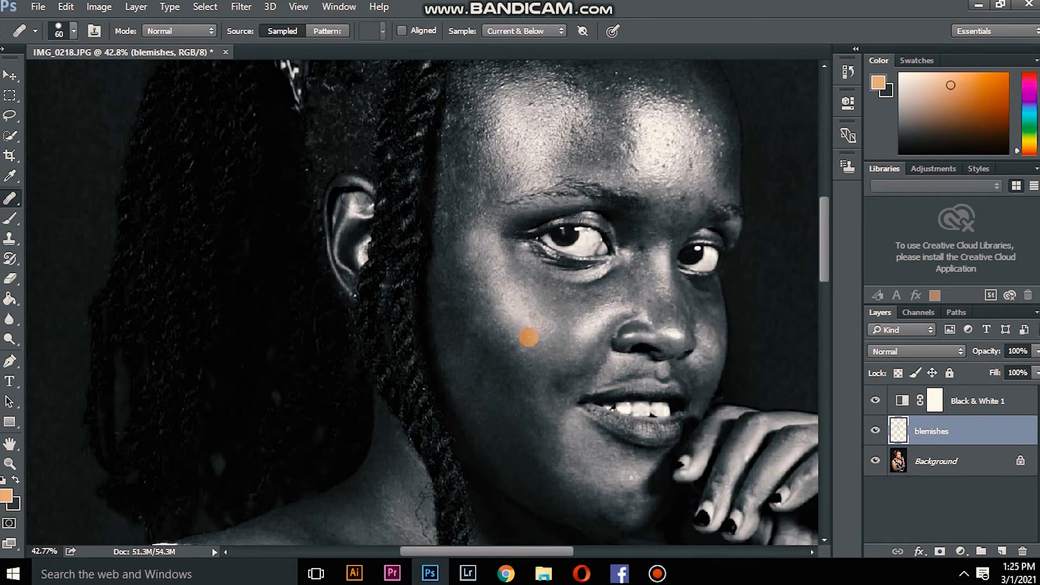
# Step: Heal the rough texture on the upper forehead and along the inner side of the highlight nearest the braids with a size 60 Healing Brush
pyautogui.scroll(2, 506, 244)
pyautogui.scroll(5, 470, 267)
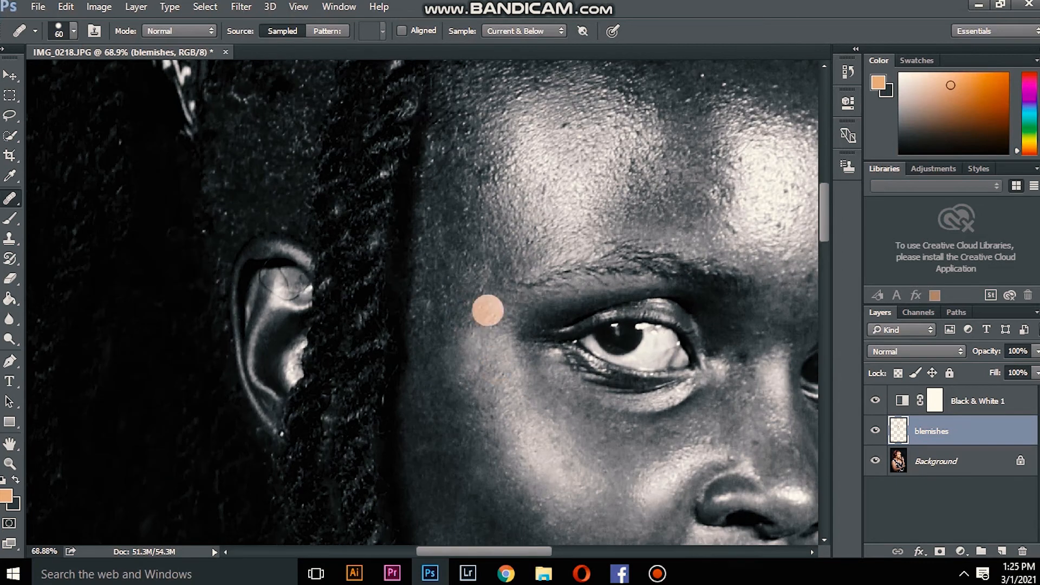
pyautogui.scroll(3, 554, 161)
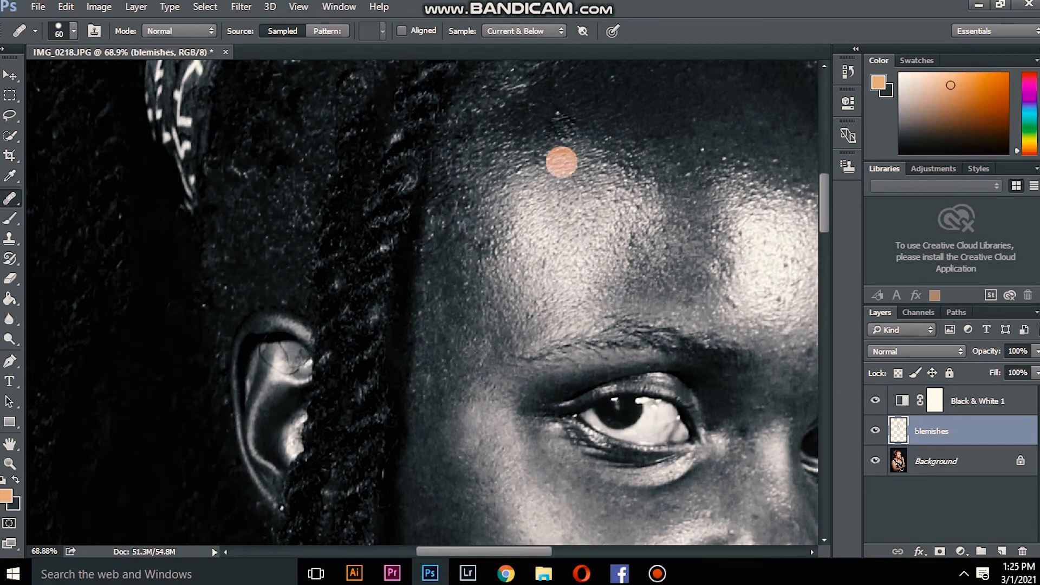
pyautogui.click(548, 111)
pyautogui.scroll(2, 623, 128)
pyautogui.keyDown('alt'); pyautogui.click(656, 137); pyautogui.keyUp('alt')
pyautogui.keyDown('alt'); pyautogui.click(687, 176); pyautogui.keyUp('alt')
pyautogui.click(700, 200)
pyautogui.moveTo(683, 227)
pyautogui.mouseDown()
pyautogui.moveTo(640, 210)
pyautogui.moveTo(623, 222)
pyautogui.mouseUp()
pyautogui.click(645, 248)
pyautogui.click(647, 270)
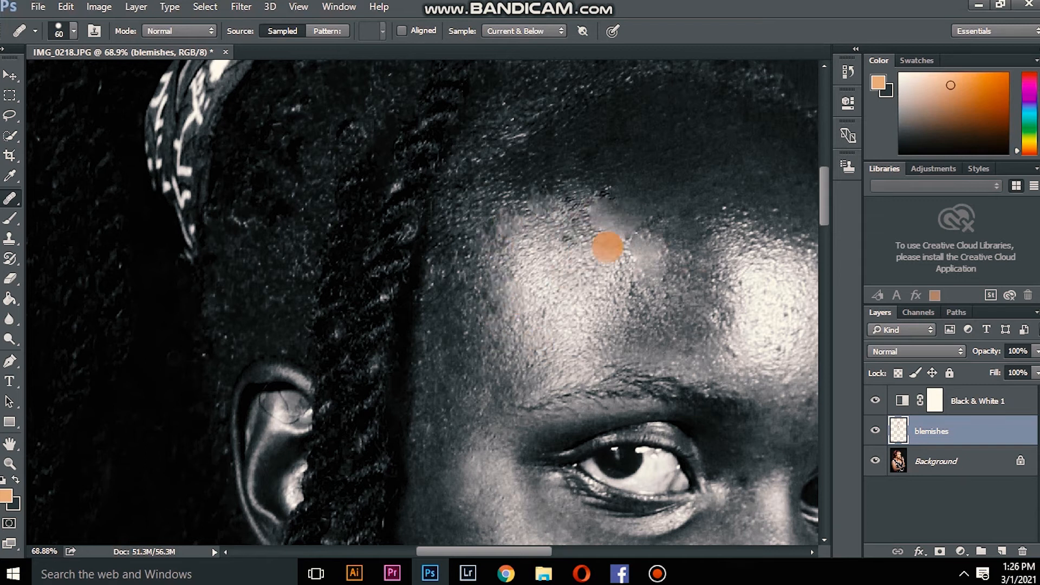
# Step: Heal the upper edge of the forehead highlight nearest the braids and compare it with the Black & White 1 layer toggled off and on
pyautogui.click(596, 230)
pyautogui.click(578, 225)
pyautogui.keyDown('alt'); pyautogui.click(597, 192); pyautogui.keyUp('alt')
pyautogui.click(566, 216)
pyautogui.click(583, 211)
pyautogui.click(596, 219)
pyautogui.click(876, 401)
pyautogui.scroll(3, 700, 233)
pyautogui.click(876, 400)
# Step: Smooth the shiny pores across the forehead highlight nearest the braids with repeated Healing Brush dabs
pyautogui.click(588, 250)
pyautogui.click(609, 239)
pyautogui.click(567, 232)
pyautogui.click(541, 245)
pyautogui.click(483, 282)
pyautogui.click(461, 295)
pyautogui.click(464, 272)
pyautogui.click(429, 320)
pyautogui.click(417, 303)
pyautogui.click(433, 278)
pyautogui.click(457, 252)
pyautogui.click(461, 293)
pyautogui.click(475, 238)
pyautogui.click(493, 225)
pyautogui.click(485, 254)
pyautogui.click(450, 303)
pyautogui.click(503, 264)
pyautogui.click(488, 308)
pyautogui.click(494, 291)
pyautogui.click(506, 336)
pyautogui.click(445, 330)
pyautogui.click(506, 326)
pyautogui.click(527, 279)
pyautogui.click(551, 269)
pyautogui.click(565, 263)
pyautogui.click(588, 330)
pyautogui.click(610, 273)
pyautogui.click(590, 282)
pyautogui.click(623, 253)
pyautogui.click(611, 284)
pyautogui.click(563, 353)
pyautogui.click(566, 287)
pyautogui.click(545, 352)
# Step: Heal the skin along the lower and outer edge of that highlight, above the eyebrow's outer end and towards the temple
pyautogui.click(514, 413)
pyautogui.click(433, 399)
pyautogui.click(473, 403)
pyautogui.click(414, 419)
pyautogui.click(437, 411)
pyautogui.click(455, 434)
pyautogui.click(446, 422)
pyautogui.click(429, 403)
pyautogui.click(423, 366)
pyautogui.click(471, 368)
pyautogui.click(456, 329)
pyautogui.click(479, 363)
pyautogui.click(443, 381)
# Step: Heal the remaining texture from the centre of the highlight towards the middle of the forehead above the eyebrow
pyautogui.click(507, 370)
pyautogui.click(519, 313)
pyautogui.click(497, 316)
pyautogui.click(551, 292)
pyautogui.click(561, 264)
pyautogui.click(600, 308)
pyautogui.click(534, 343)
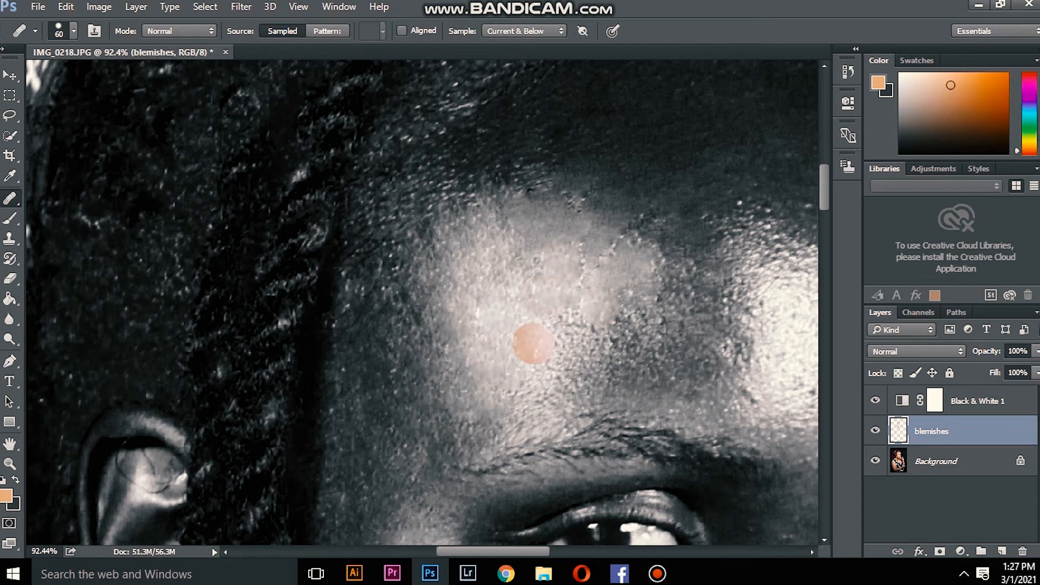
pyautogui.click(638, 312)
pyautogui.click(665, 359)
pyautogui.click(518, 379)
pyautogui.click(561, 346)
pyautogui.click(592, 338)
pyautogui.click(640, 323)
pyautogui.click(660, 298)
pyautogui.click(695, 334)
# Step: Hide the Black & White 1 layer to check the healed forehead in colour, and show it again
pyautogui.click(875, 401)
pyautogui.scroll(-10, 681, 183)
pyautogui.scroll(5, 441, 141)
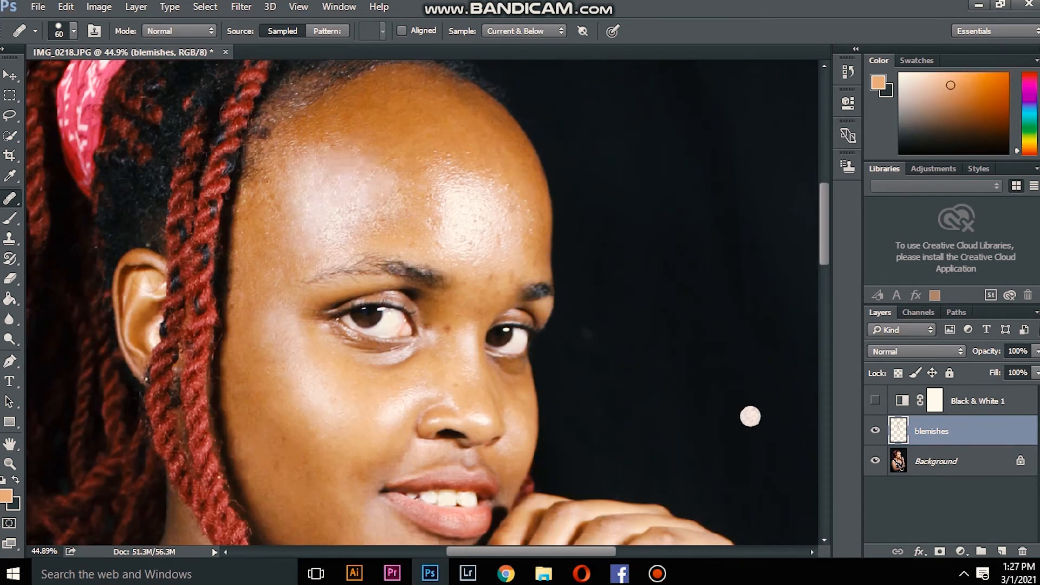
pyautogui.scroll(-1, 464, 152)
pyautogui.scroll(-1, 464, 152)
pyautogui.click(875, 400)
# Step: Heal the top and outer side of the second forehead highlight, the one farther from the braids
pyautogui.scroll(8, 368, 180)
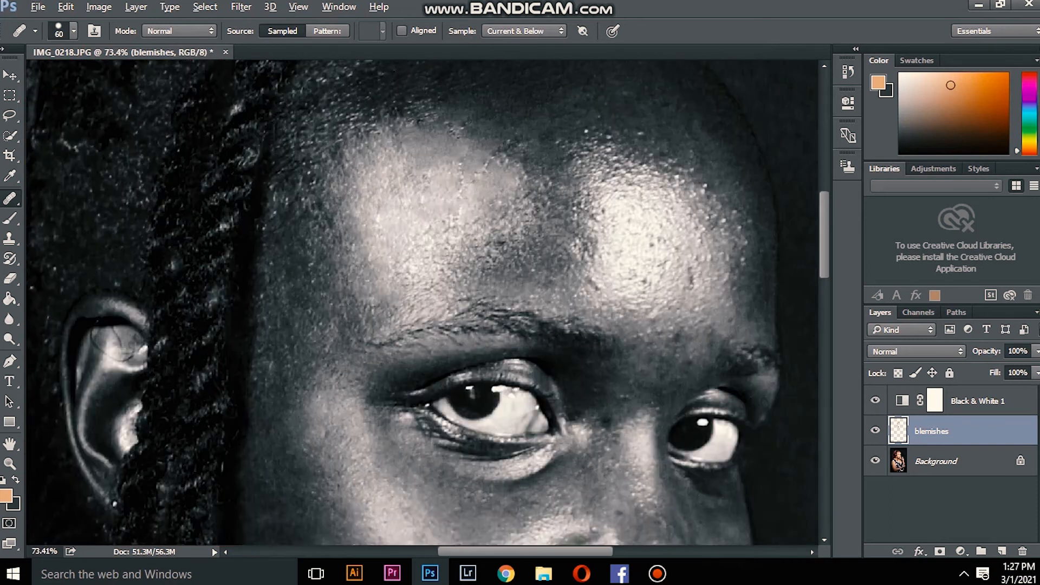
pyautogui.scroll(1, 585, 114)
pyautogui.keyDown('alt'); pyautogui.click(655, 153); pyautogui.keyUp('alt')
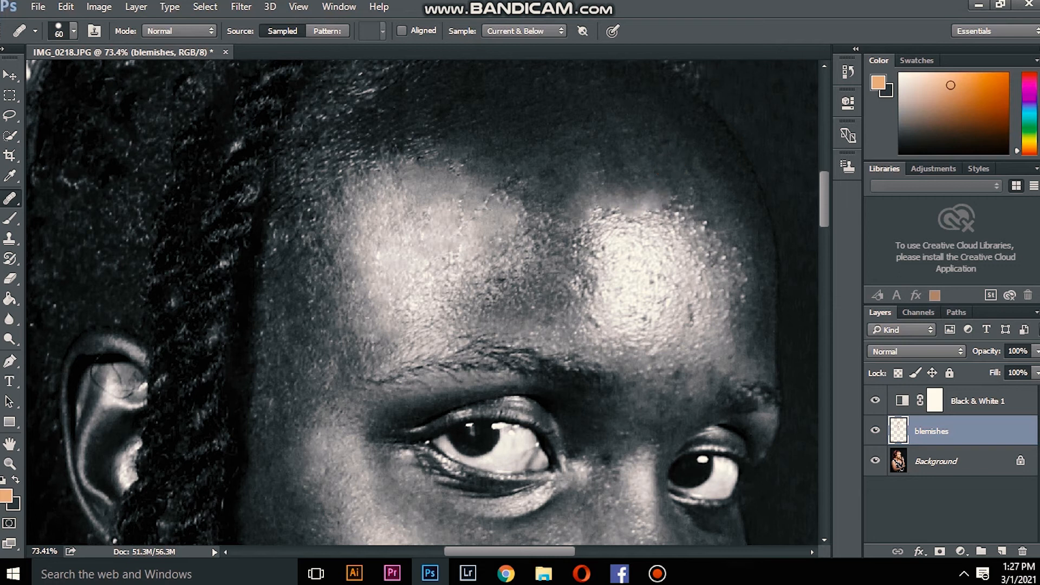
pyautogui.click(682, 220)
pyautogui.click(709, 217)
pyautogui.click(705, 255)
pyautogui.click(725, 264)
pyautogui.click(726, 242)
pyautogui.click(749, 263)
pyautogui.click(753, 296)
pyautogui.click(738, 319)
pyautogui.click(703, 294)
pyautogui.click(707, 284)
# Step: Heal the lower, inner and upper edges and the centre of the forehead highlight farther from the braids
pyautogui.keyDown('alt'); pyautogui.click(629, 324); pyautogui.keyUp('alt')
pyautogui.click(582, 279)
pyautogui.click(599, 311)
pyautogui.click(576, 324)
pyautogui.click(588, 257)
pyautogui.click(611, 252)
pyautogui.click(601, 241)
pyautogui.click(626, 234)
pyautogui.click(648, 226)
pyautogui.click(640, 278)
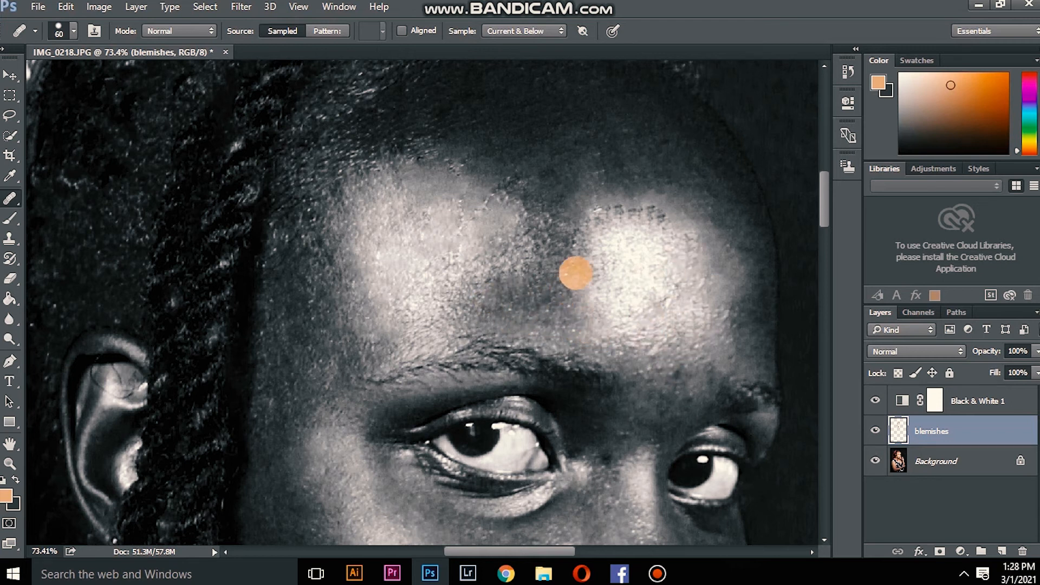
pyautogui.moveTo(575, 242)
pyautogui.mouseDown()
pyautogui.moveTo(588, 251)
pyautogui.moveTo(637, 228)
pyautogui.mouseUp()
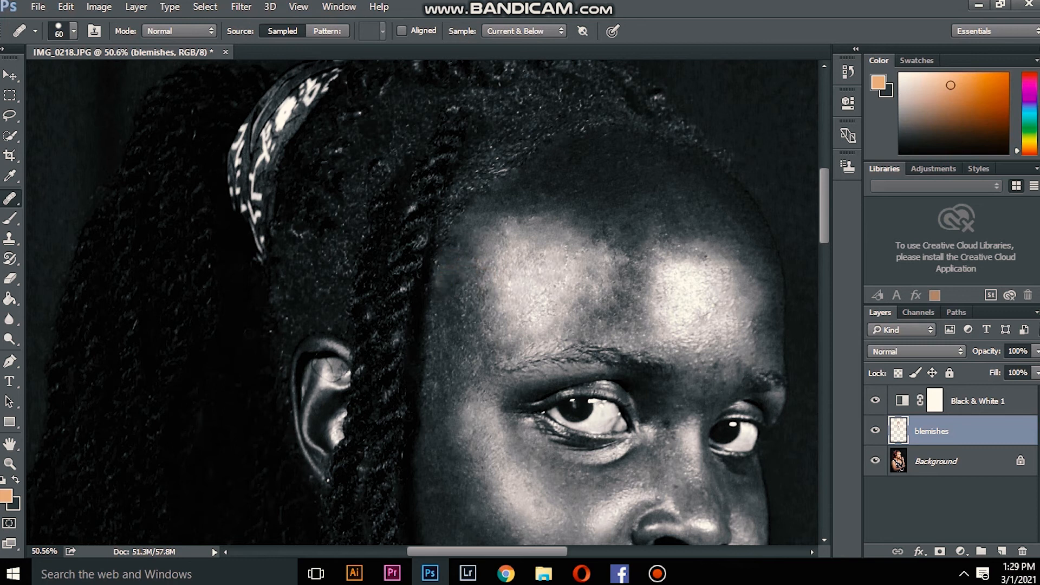
# Step: Review the forehead and lower face, and undo the last healing stroke
pyautogui.scroll(4, 620, 232)
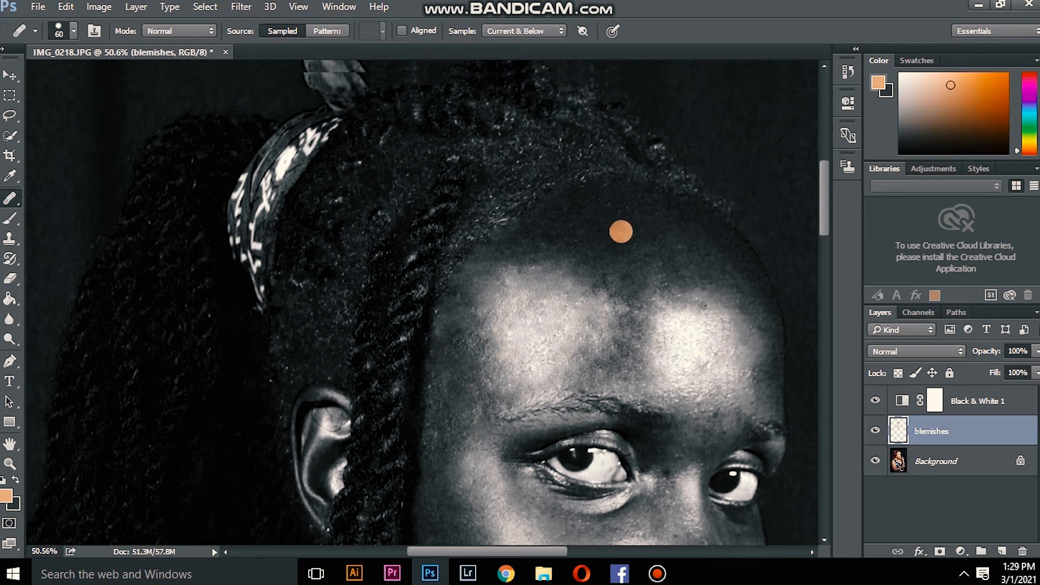
pyautogui.scroll(-5, 666, 254)
pyautogui.scroll(-5, 671, 338)
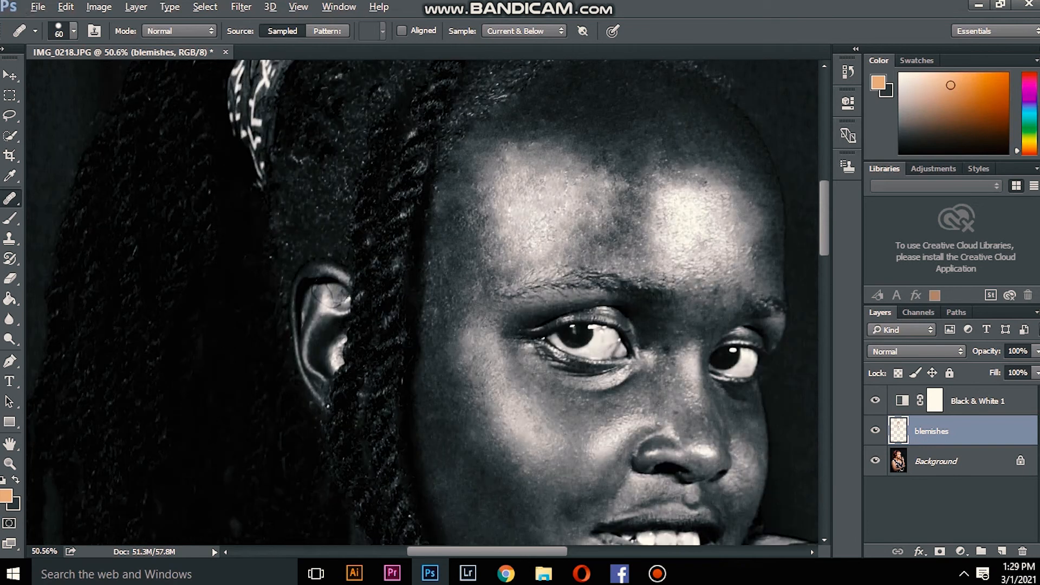
pyautogui.scroll(-8, 728, 257)
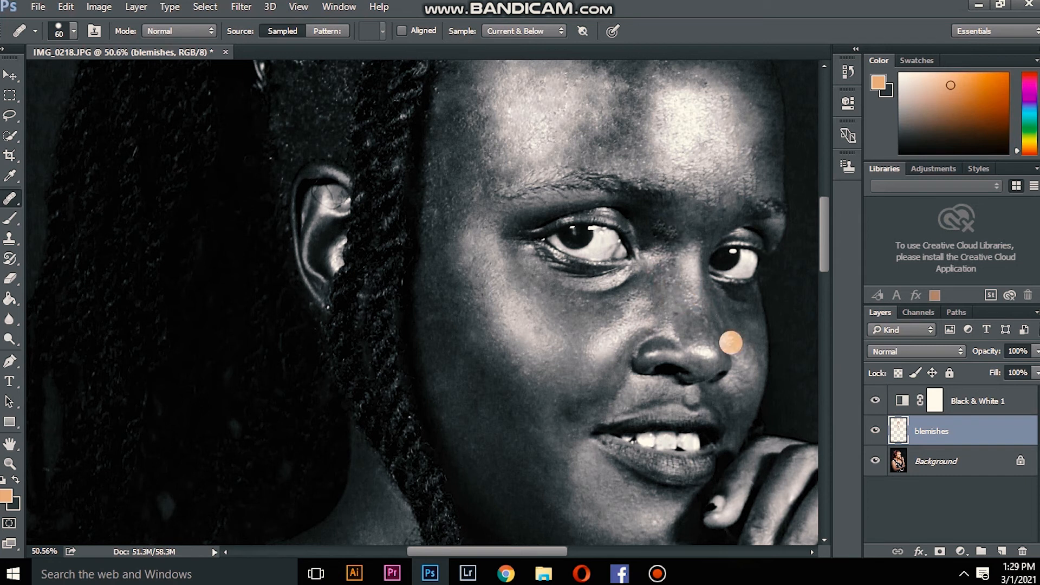
pyautogui.click(38, 7)
pyautogui.moveTo(65, 7)
pyautogui.click(162, 34)
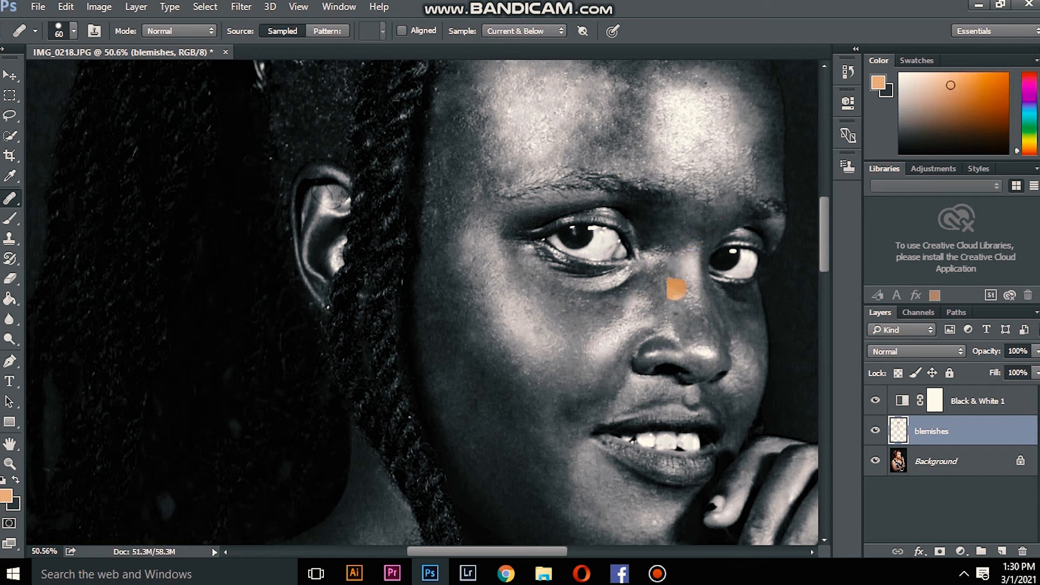
# Step: Heal the bright spot and surrounding skin on the chin below the lower lip with the Healing Brush
pyautogui.scroll(-3, 668, 260)
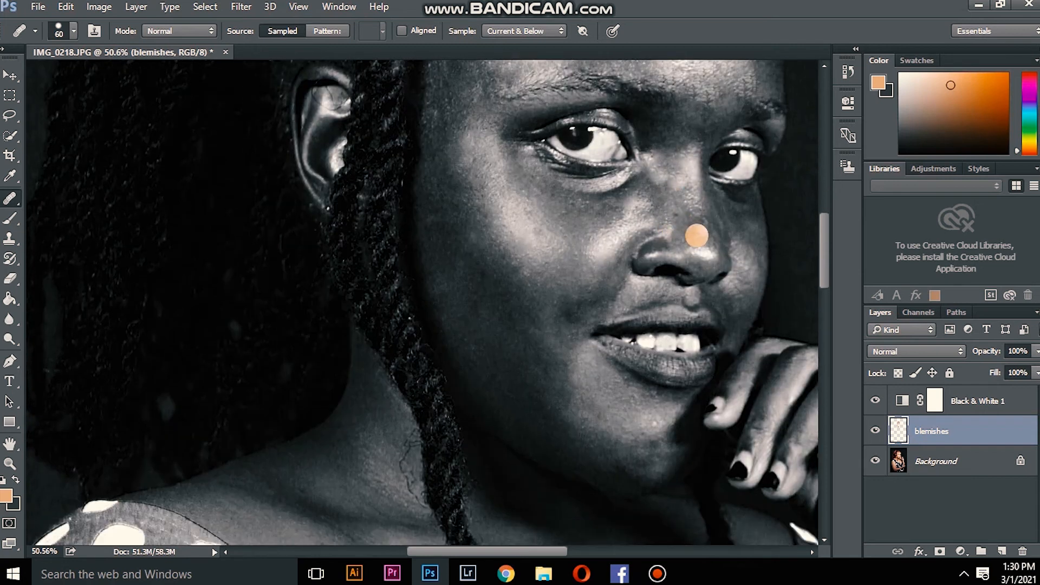
pyautogui.scroll(-1, 709, 214)
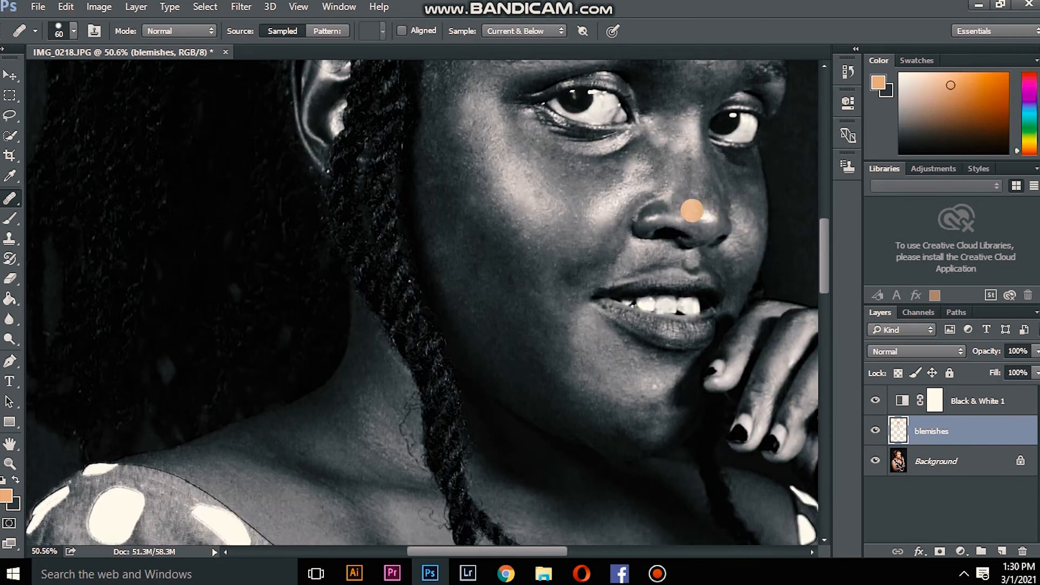
pyautogui.scroll(-1, 525, 293)
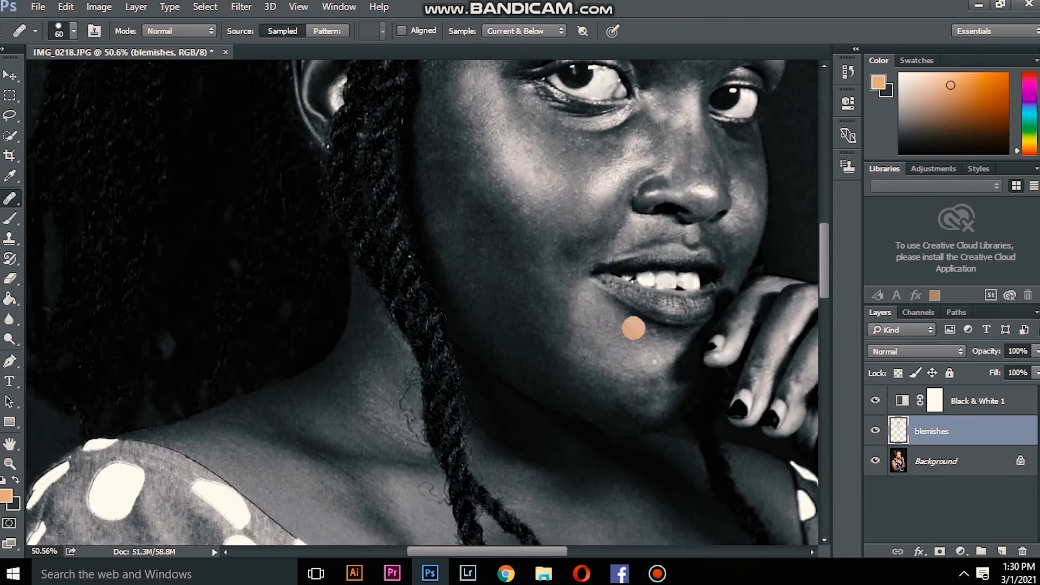
pyautogui.keyDown('alt'); pyautogui.click(645, 330); pyautogui.keyUp('alt')
pyautogui.click(652, 351)
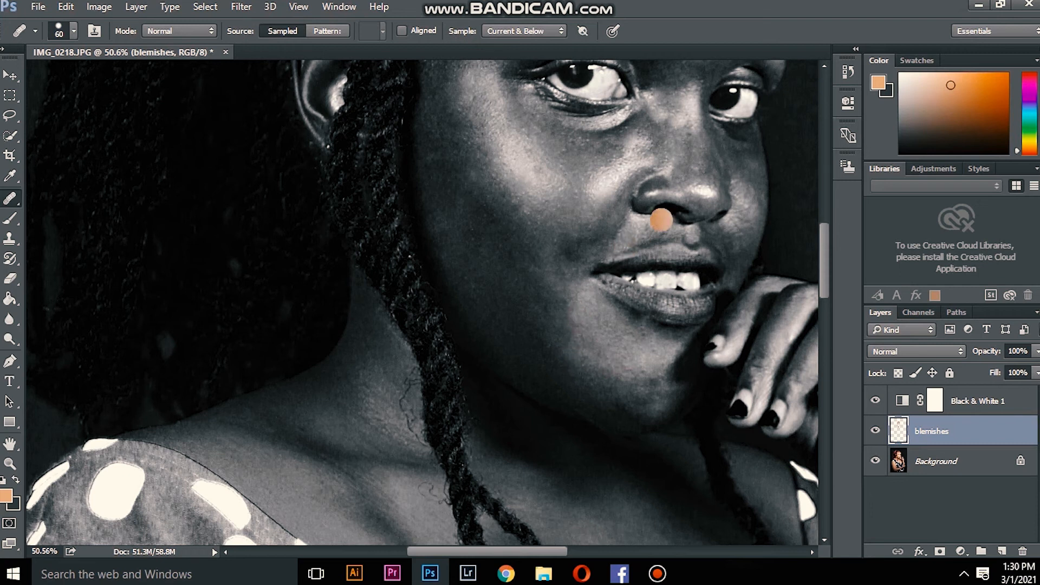
# Step: Undo the last healing stroke and heal the spot on the side of the nose bridge below the inner eye
pyautogui.scroll(1, 661, 219)
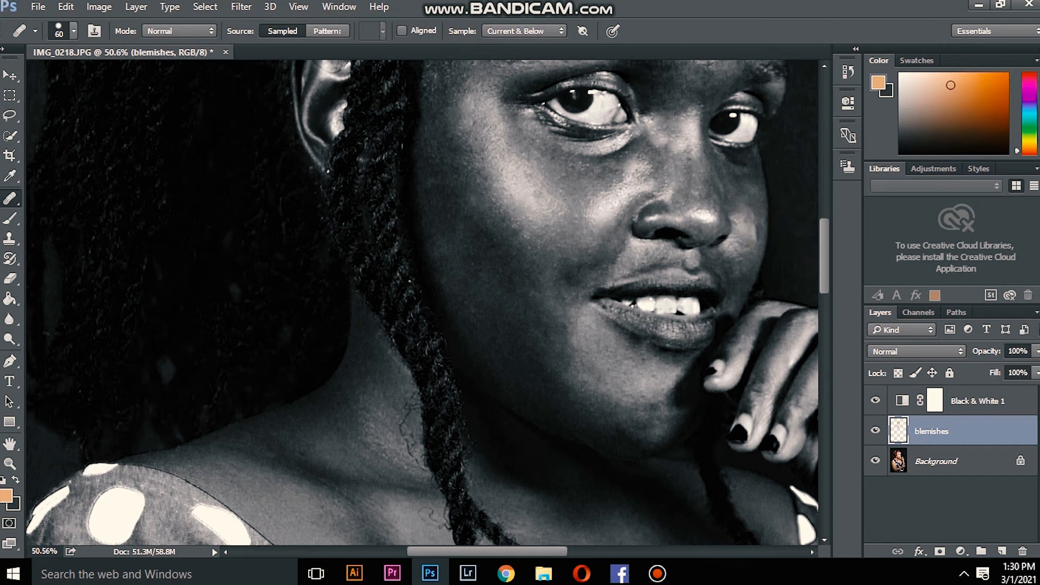
pyautogui.click(65, 6)
pyautogui.click(126, 35)
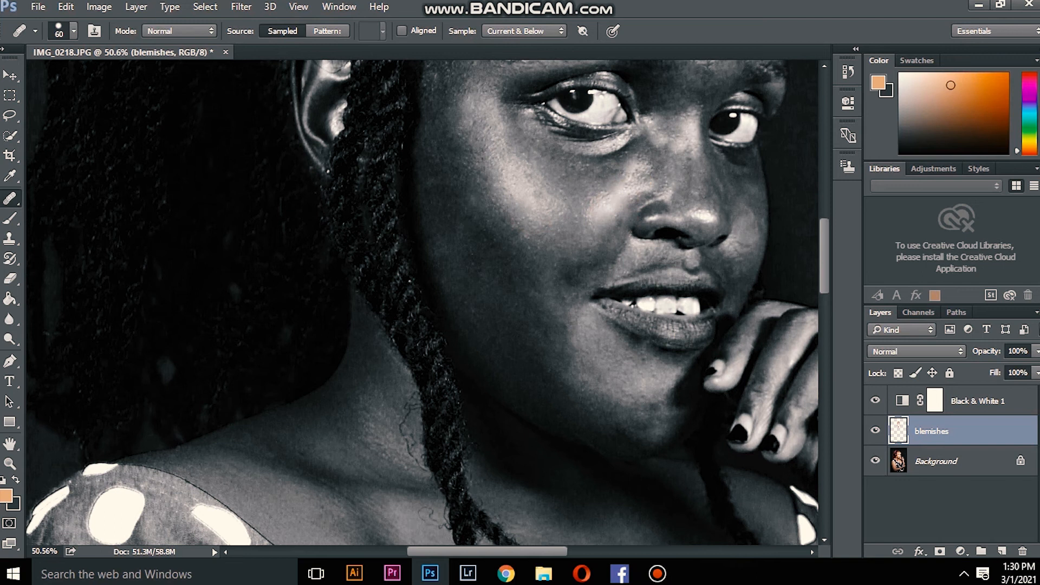
pyautogui.click(665, 170)
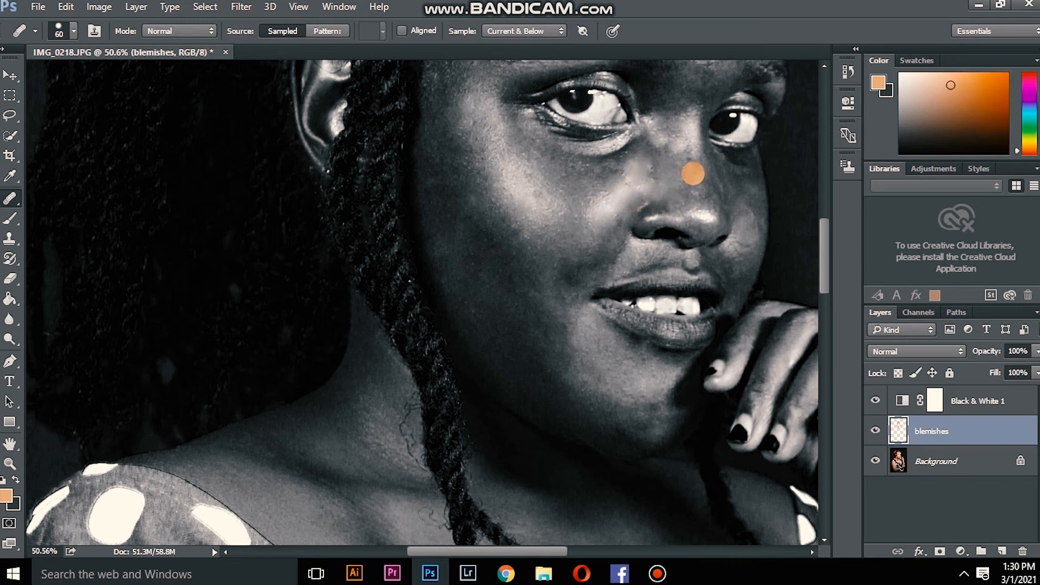
# Step: Examine the whole face and upper body in colour with the Black & White 1 layer hidden, and turn that layer back on
pyautogui.click(875, 400)
pyautogui.scroll(-4, 738, 132)
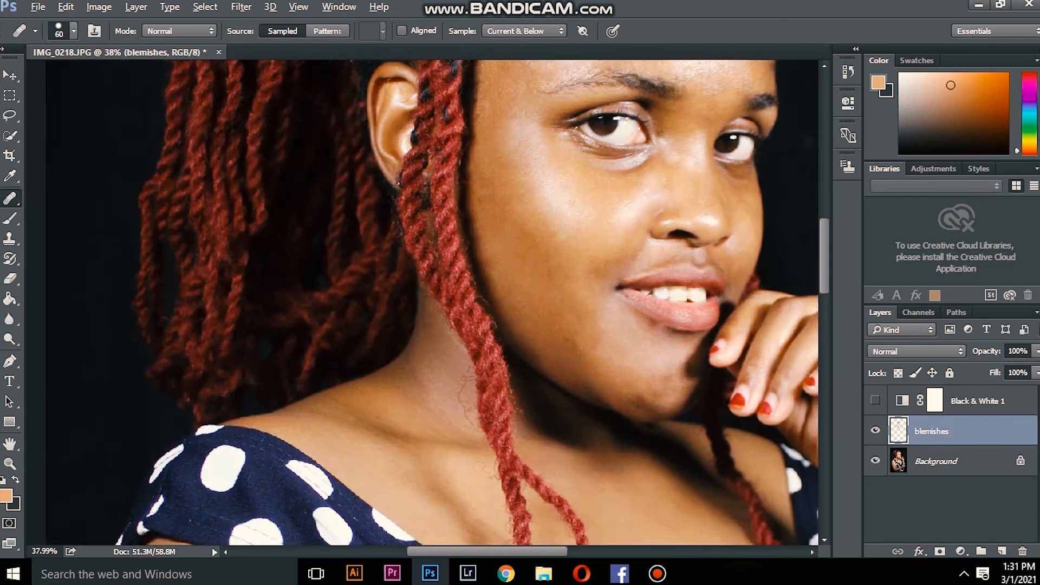
pyautogui.scroll(4, 738, 132)
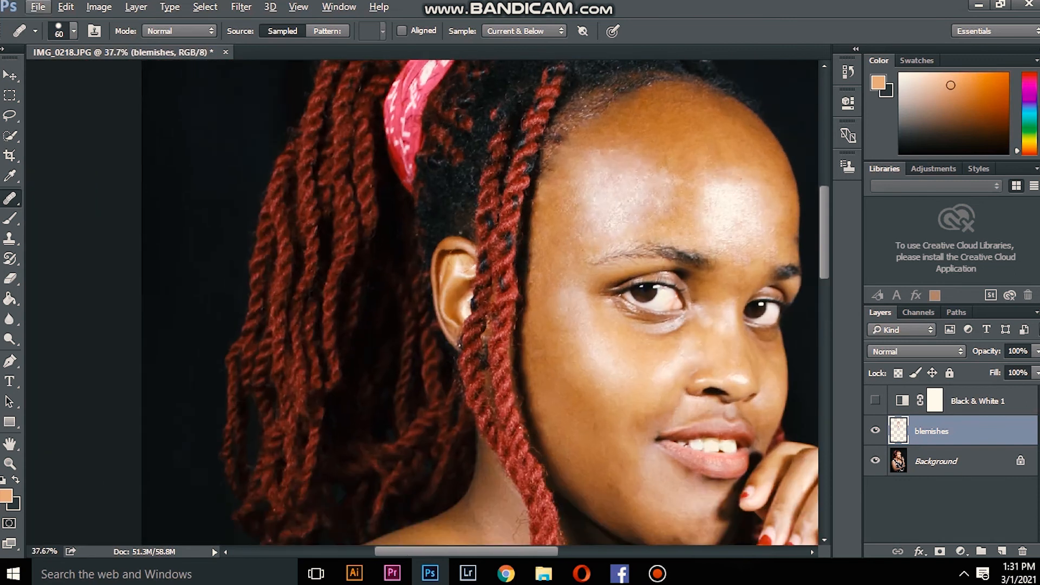
pyautogui.scroll(-6, 703, 94)
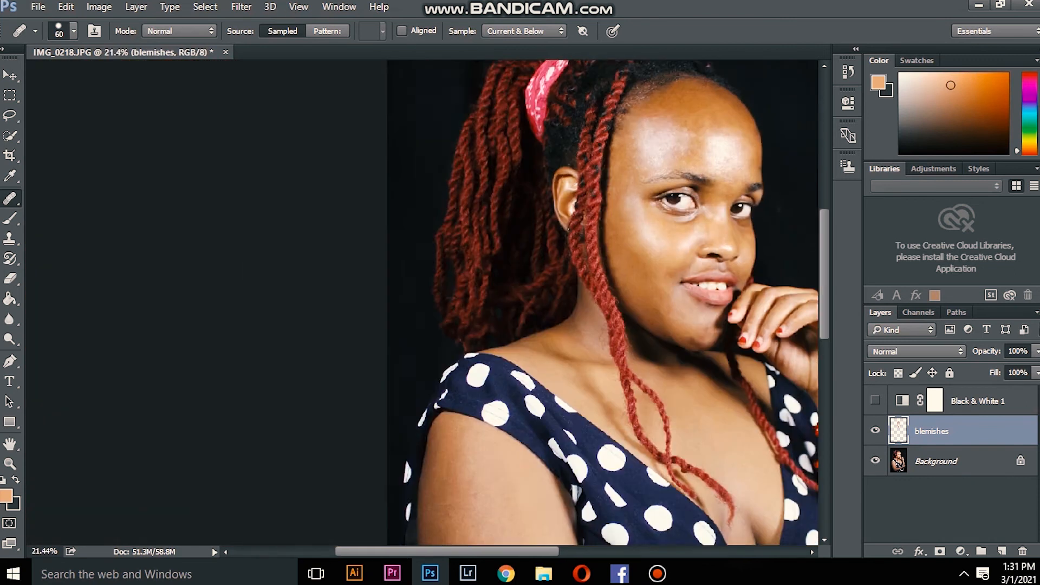
pyautogui.scroll(2, 719, 263)
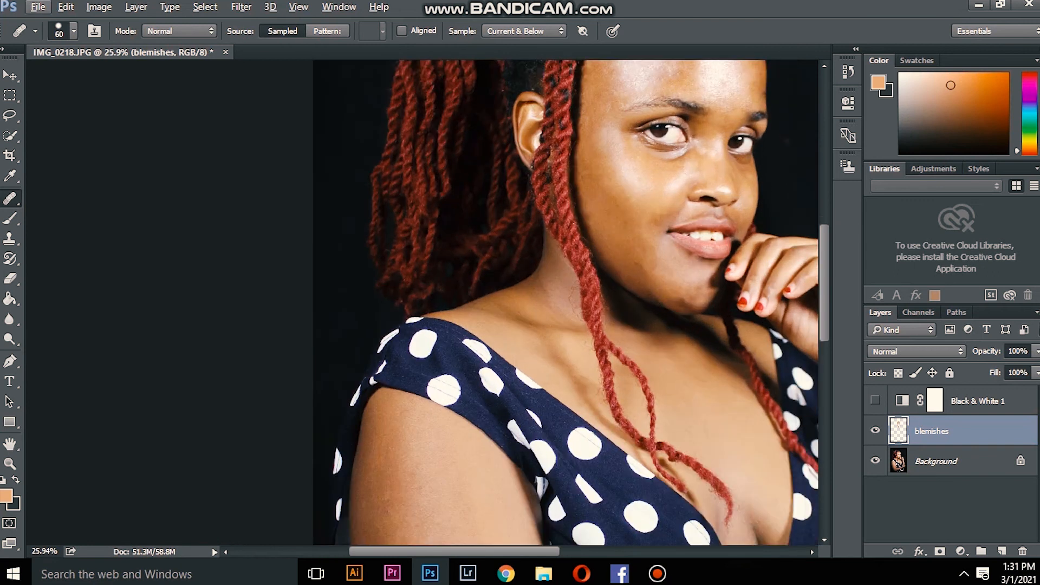
pyautogui.scroll(5, 698, 124)
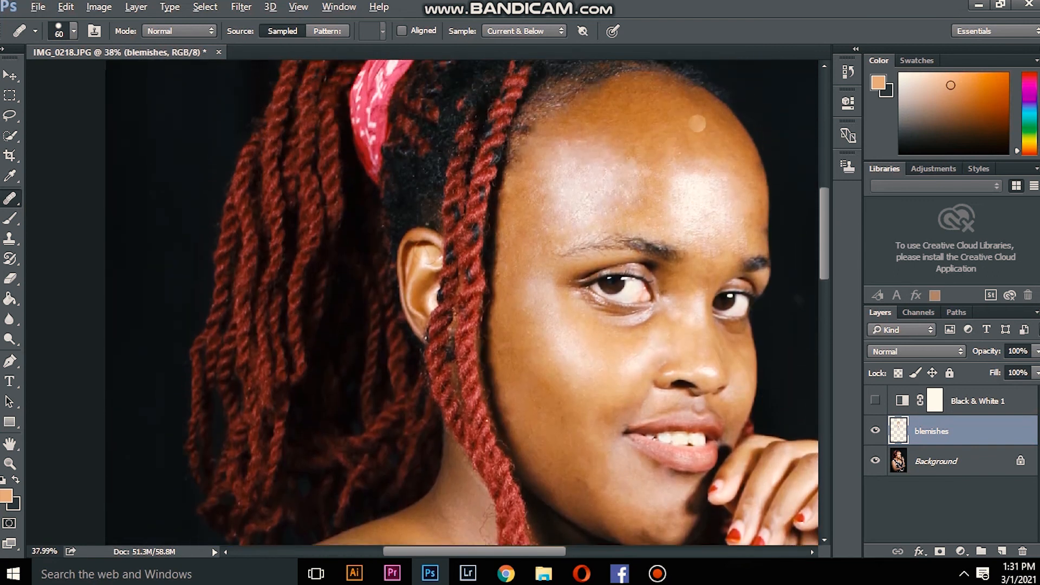
pyautogui.scroll(-5, 697, 123)
pyautogui.scroll(3, 506, 115)
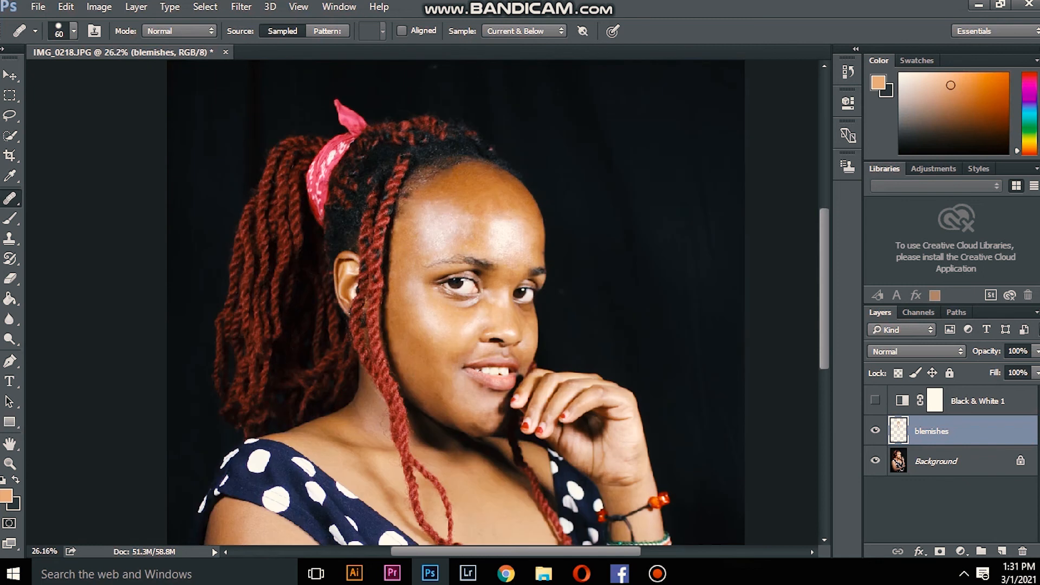
pyautogui.scroll(2, 406, 81)
pyautogui.scroll(-2, 448, 129)
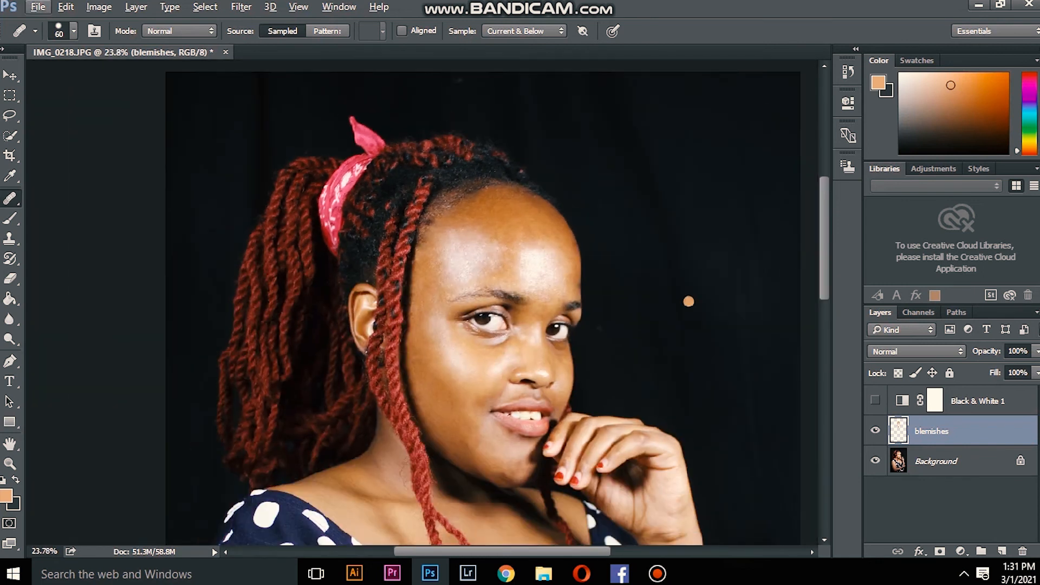
pyautogui.click(875, 400)
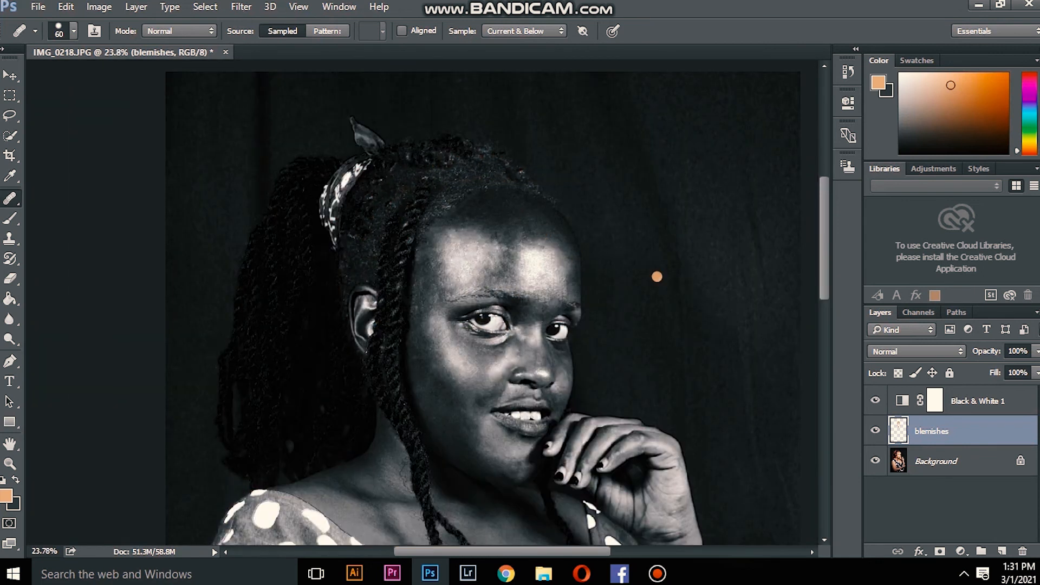
# Step: Hide the Black & White 1 layer, and compare the colour portrait with the blemishes layer off and on, leaving it on
pyautogui.click(876, 400)
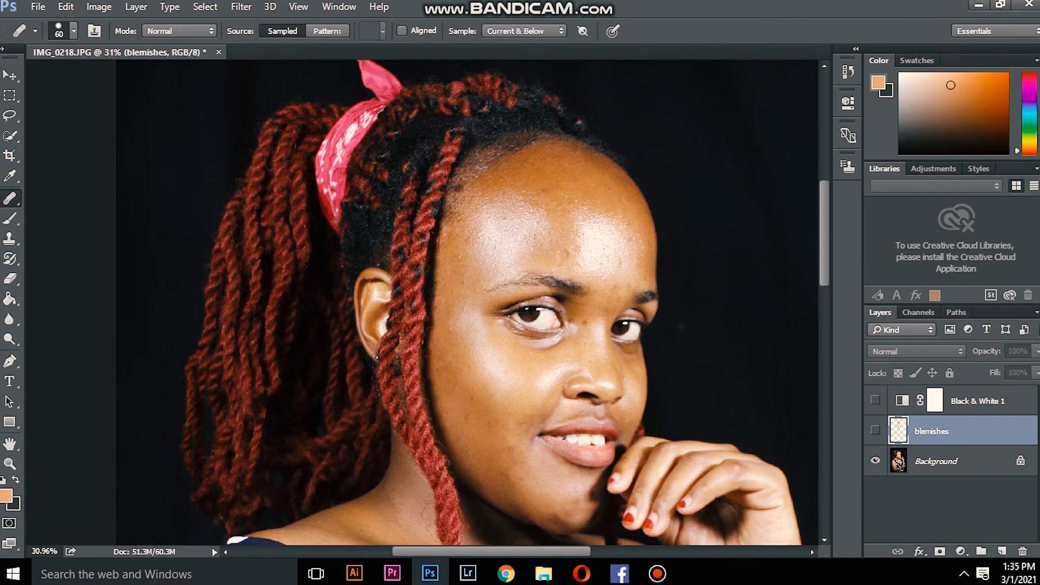
pyautogui.click(875, 430)
pyautogui.click(875, 431)
pyautogui.click(875, 431)
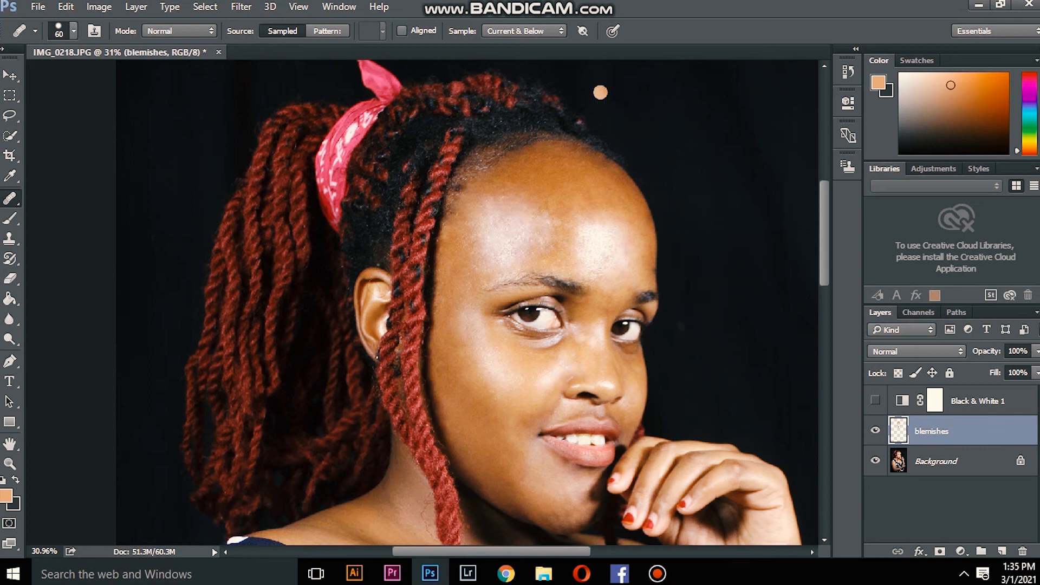
pyautogui.scroll(-4, 614, 129)
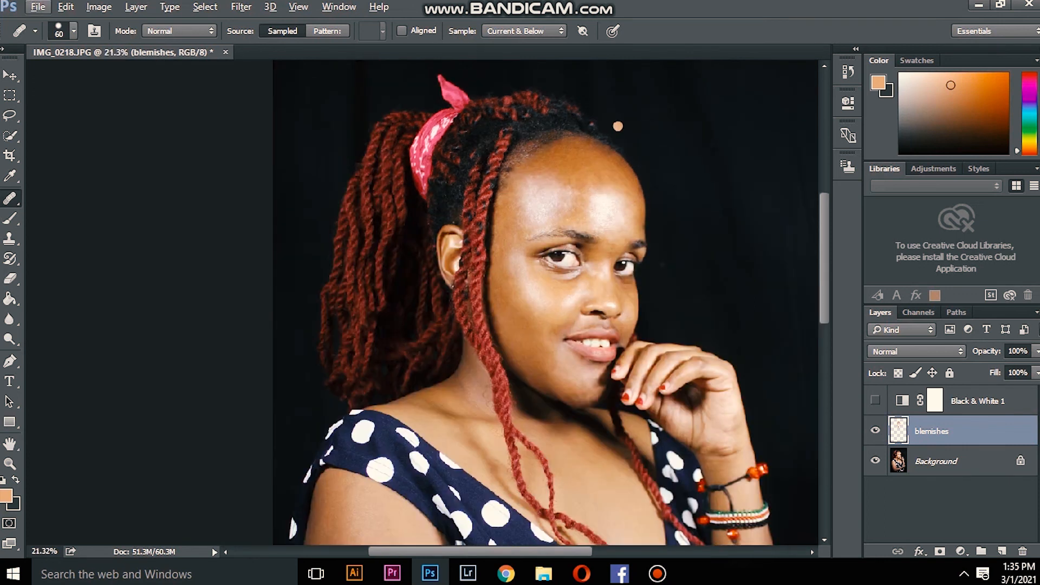
pyautogui.scroll(-2, 720, 198)
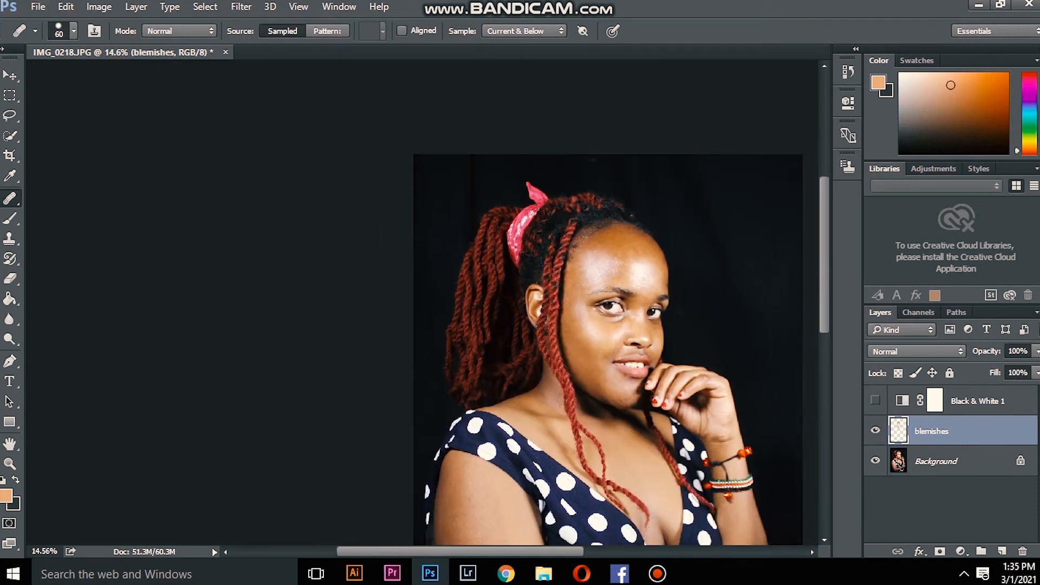
pyautogui.scroll(-1, 690, 194)
pyautogui.scroll(3, 401, 301)
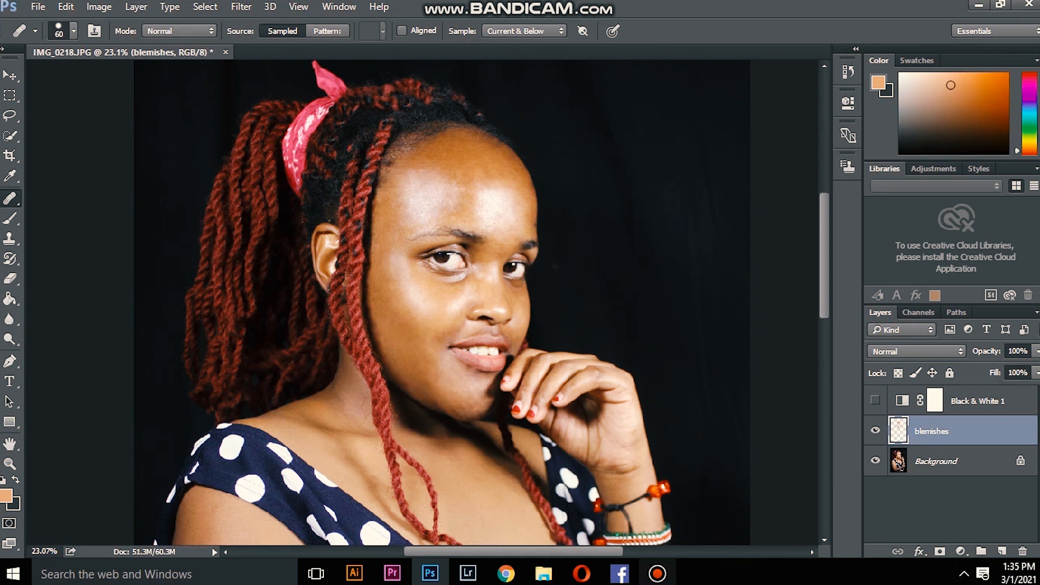
pyautogui.click(657, 574)
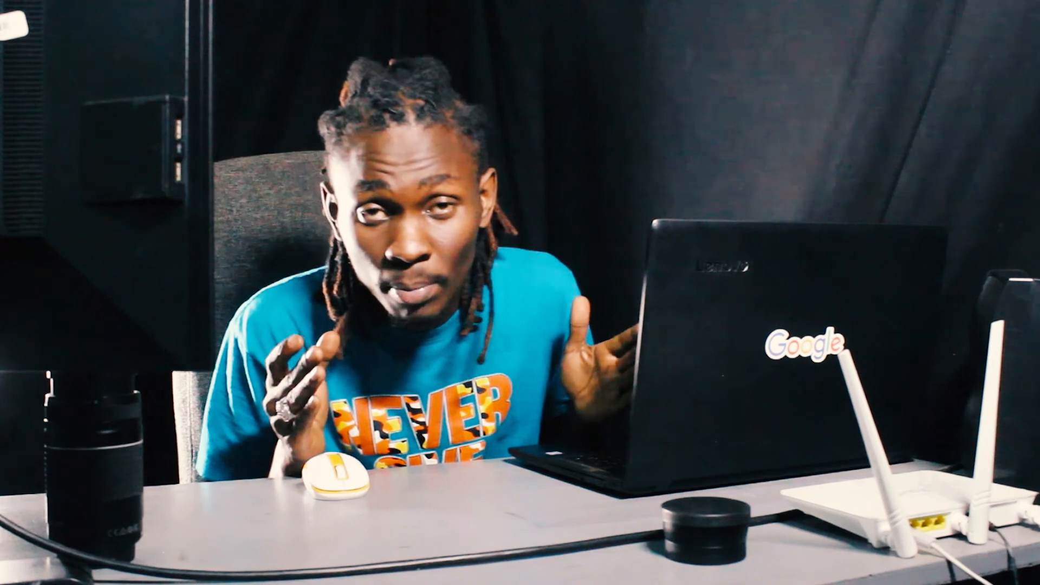